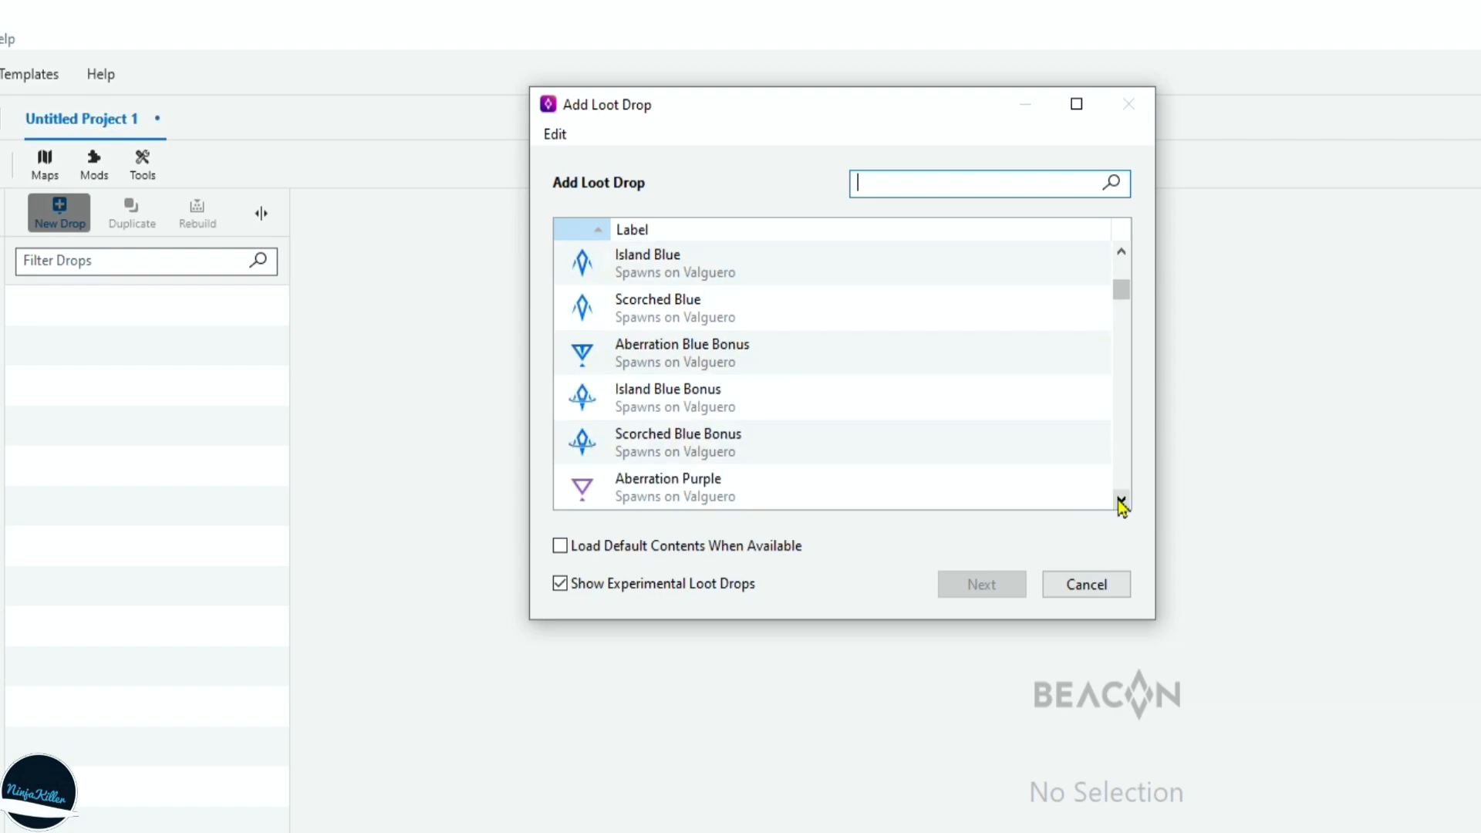
- Look through the loot drops offered for the new drop and select Aberration White
click(1118, 500)
click(1118, 500)
drag(1116, 303, 1124, 242)
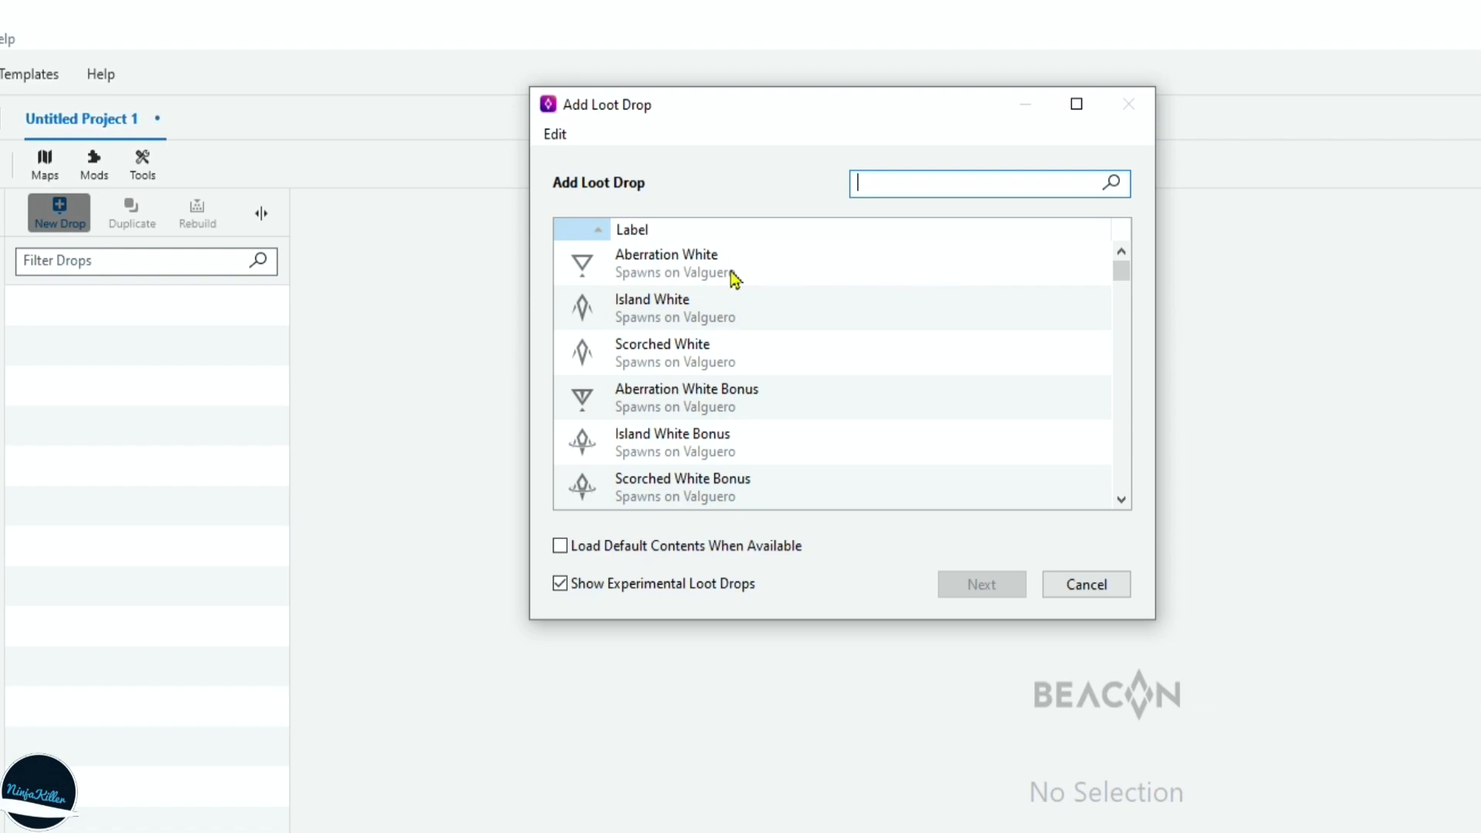
click(662, 266)
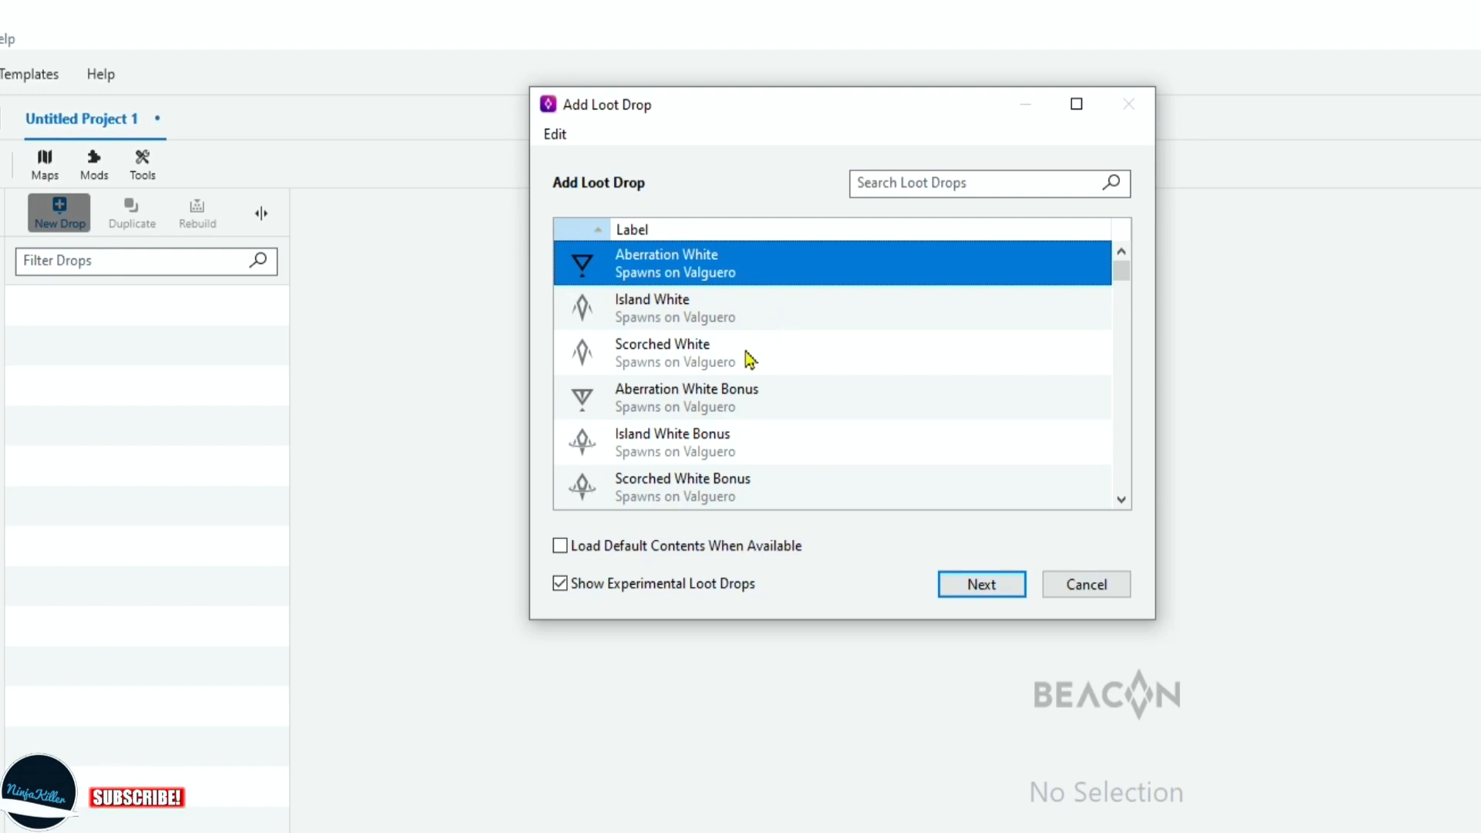
- Select the range from Aberration White to Scorched White, then only Aberration White plus Scorched White, Aberration White Bonus and Scorched White Bonus individually
shift+click(836, 362)
click(724, 273)
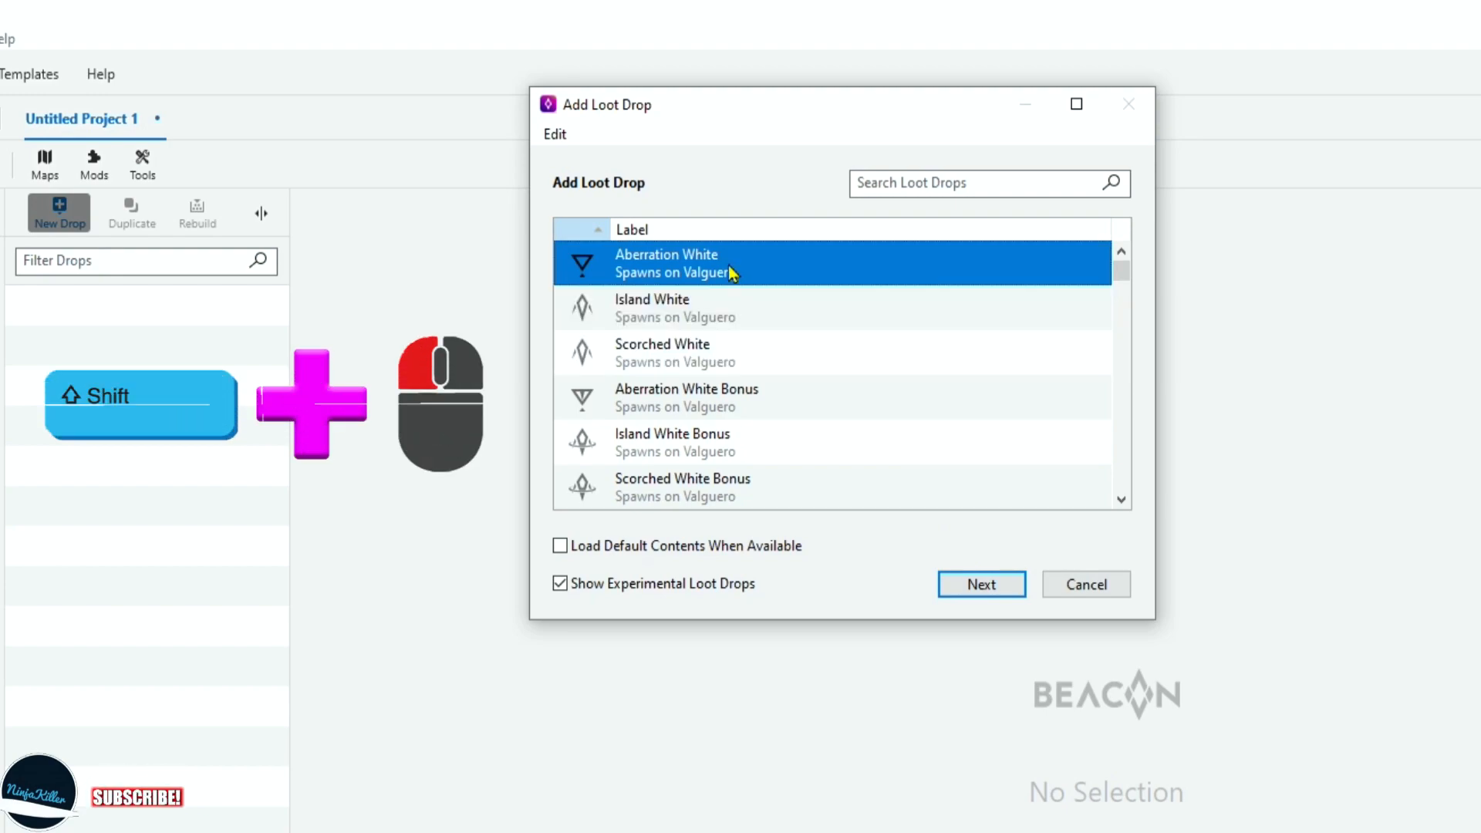
ctrl+click(704, 498)
ctrl+click(657, 370)
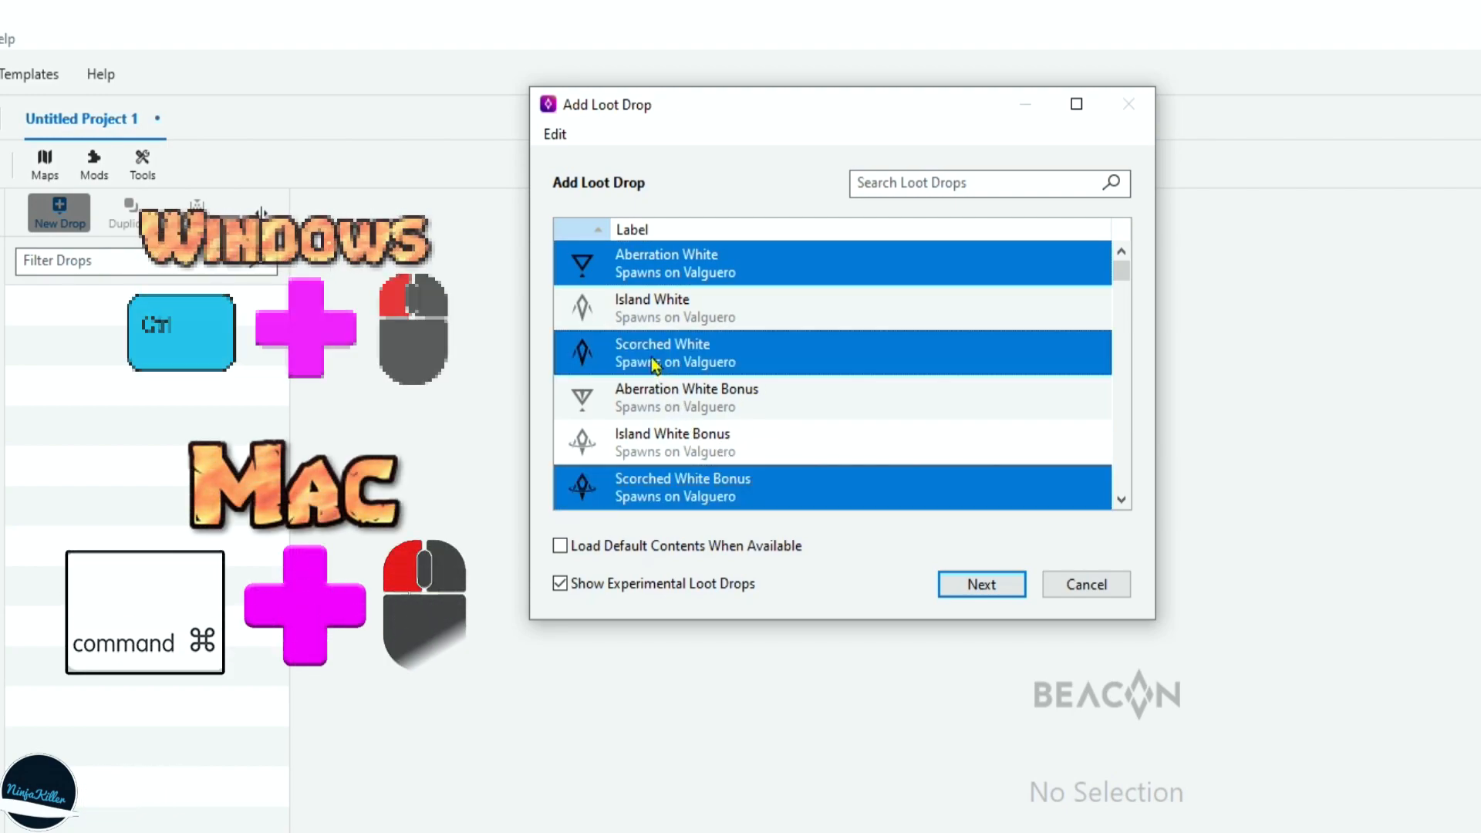
ctrl+click(671, 399)
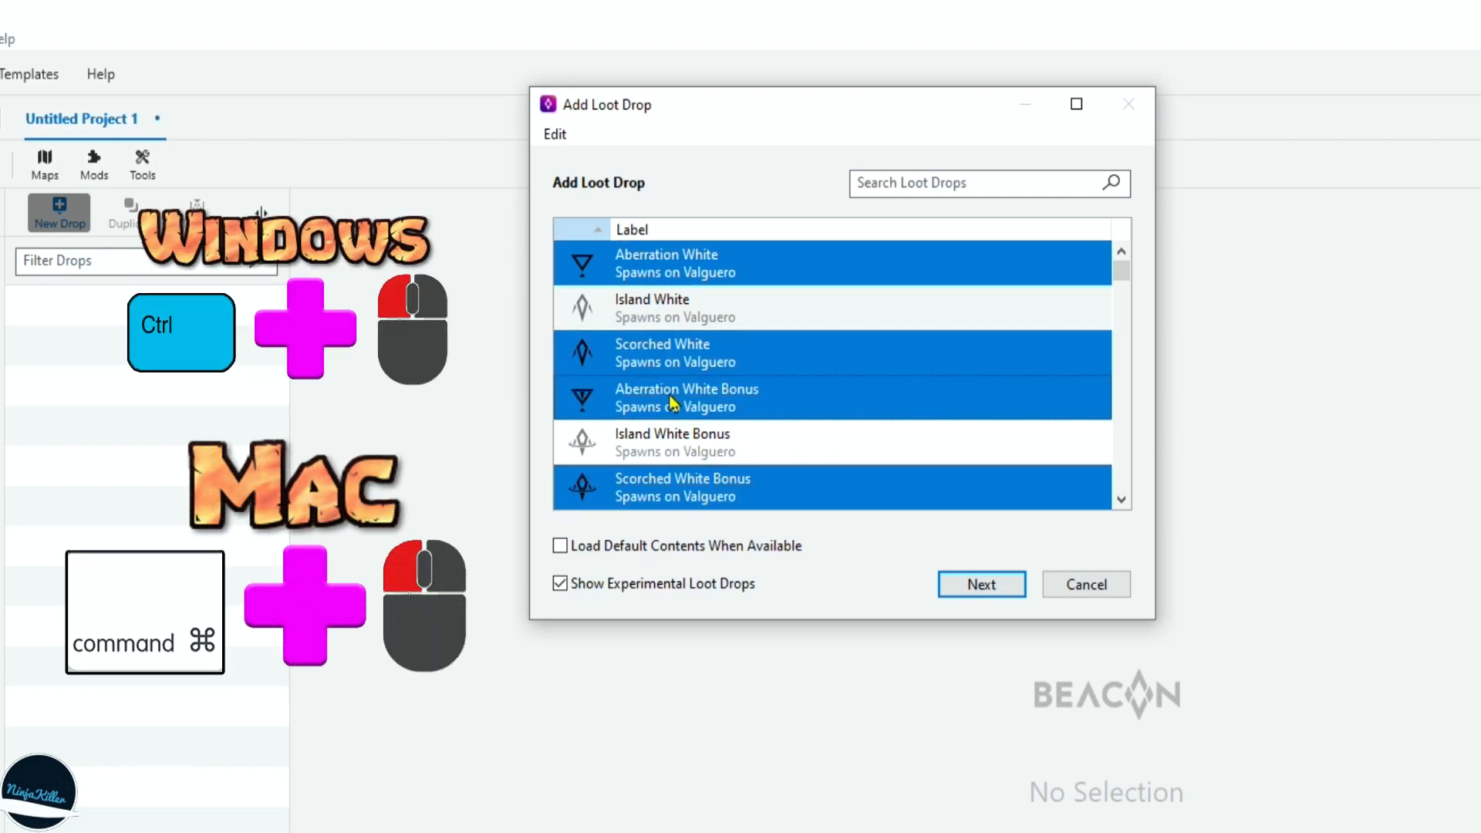
- Add only the Aberration White loot drop with its default contents loaded
click(774, 267)
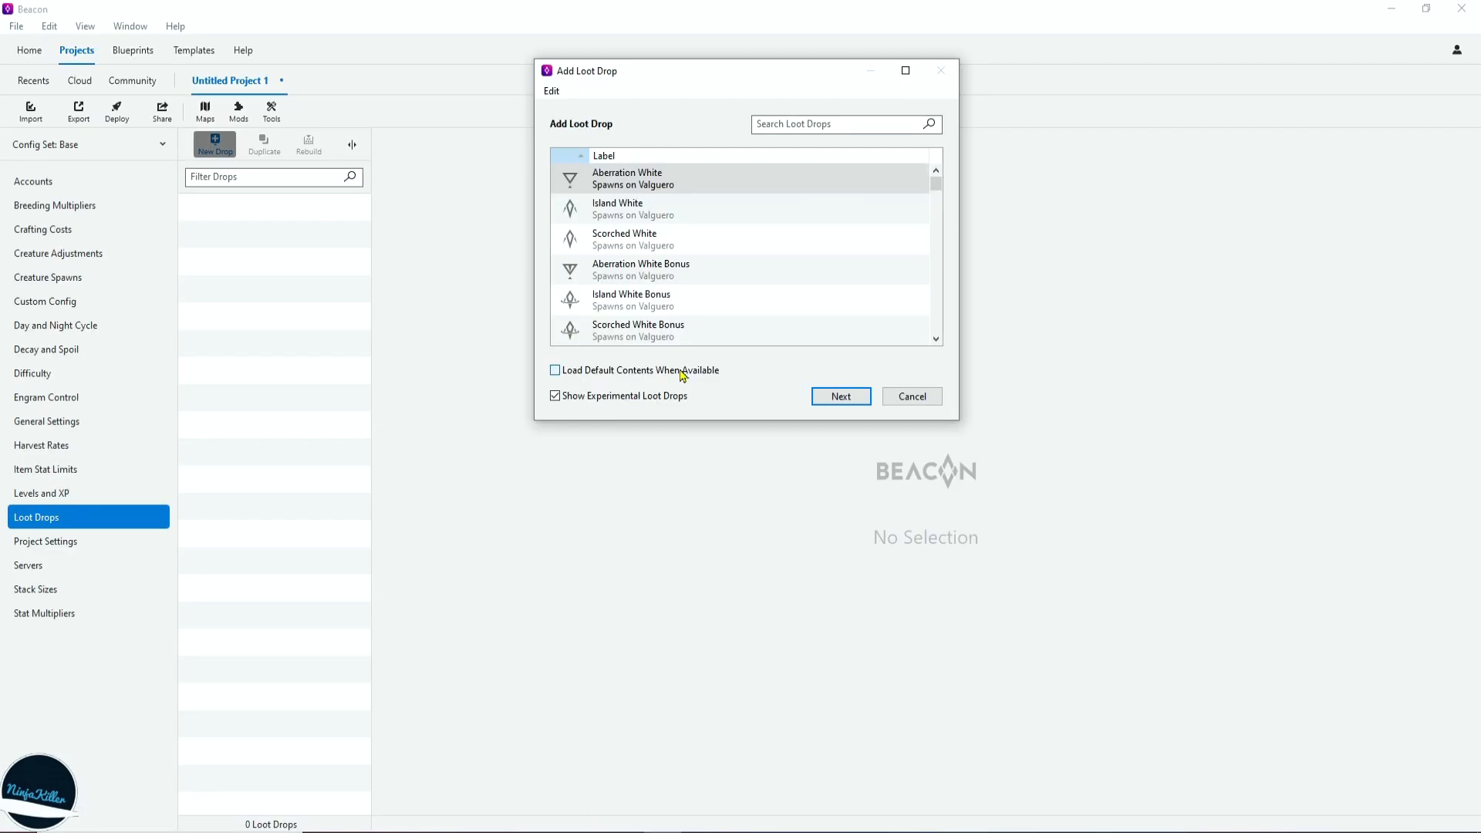
click(680, 371)
click(842, 398)
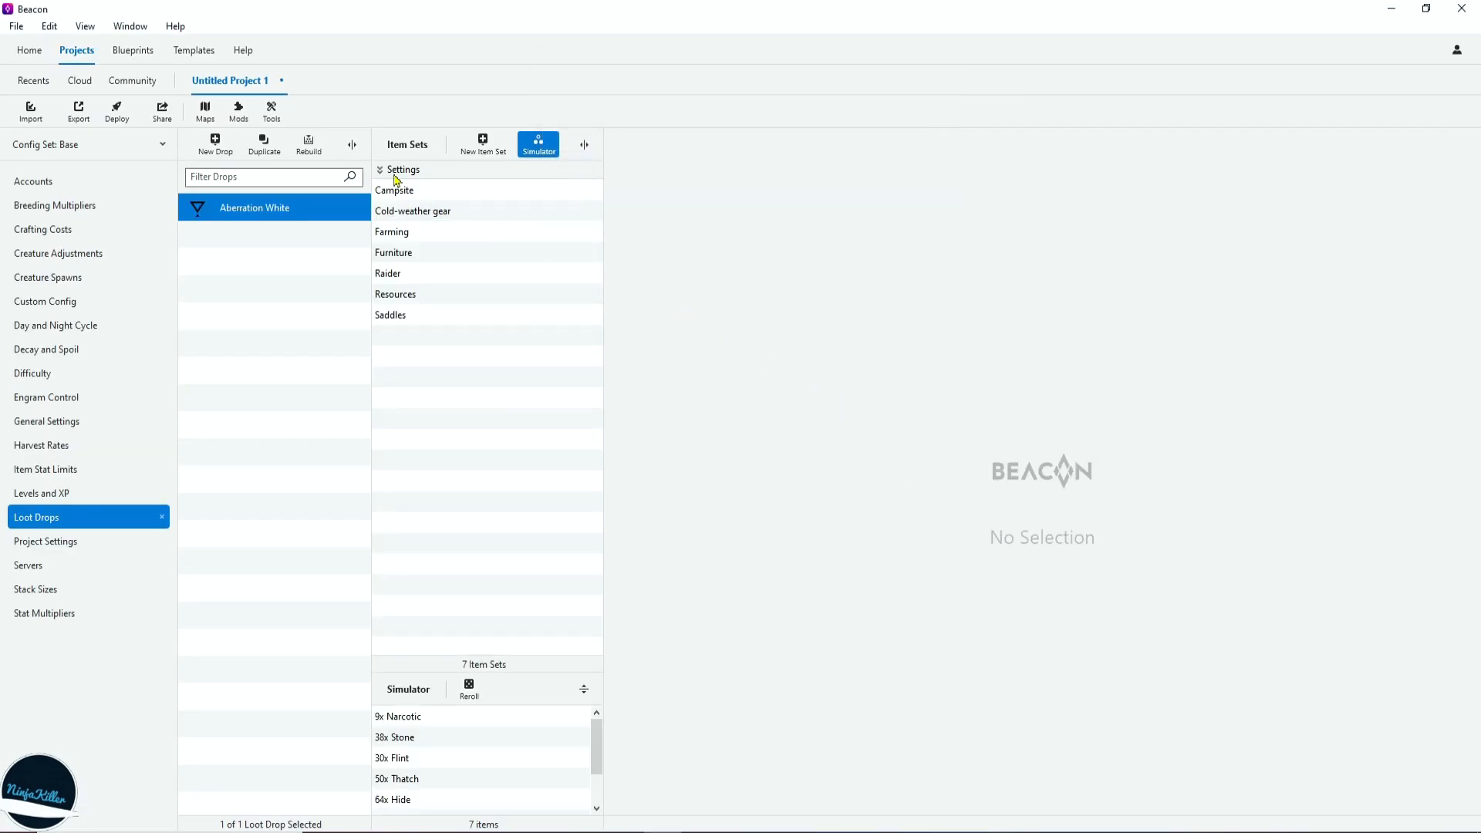
- Show the settings of the loot drop and its item sets, and examine the entries in sets such as Resources and Raider
click(379, 169)
click(425, 317)
click(434, 379)
click(613, 169)
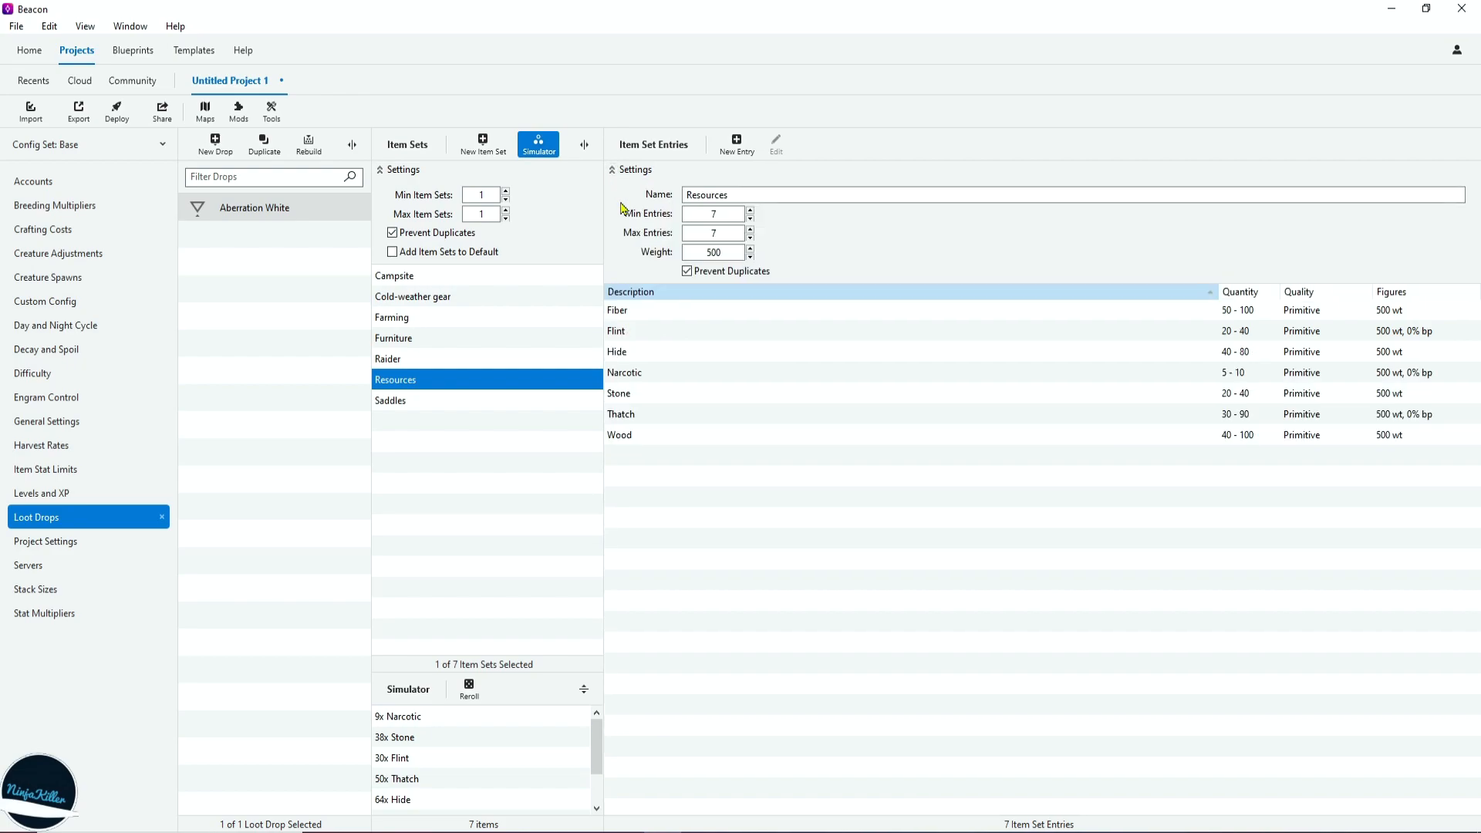
click(652, 354)
click(656, 414)
click(484, 297)
click(559, 358)
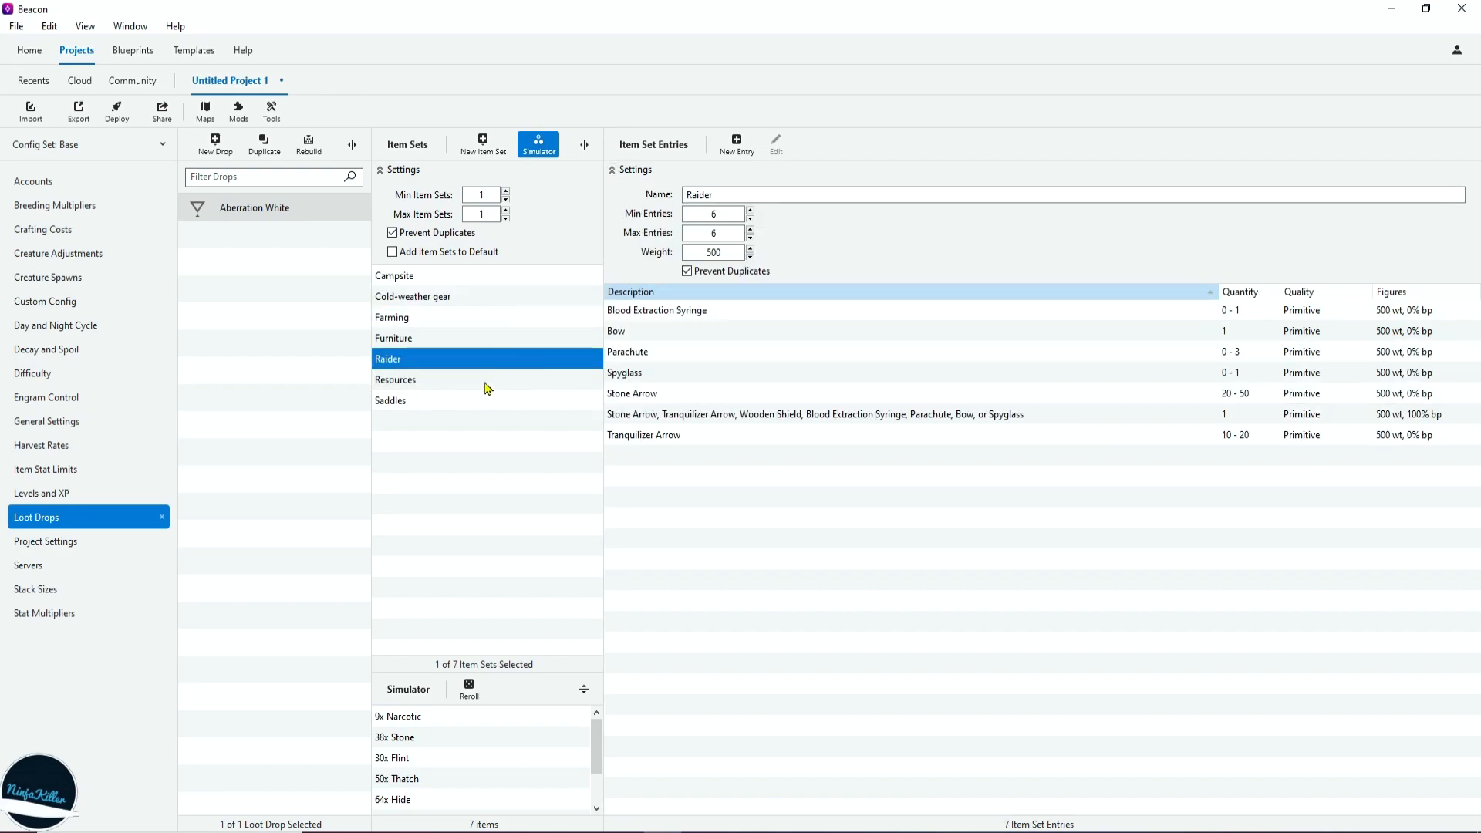
click(577, 381)
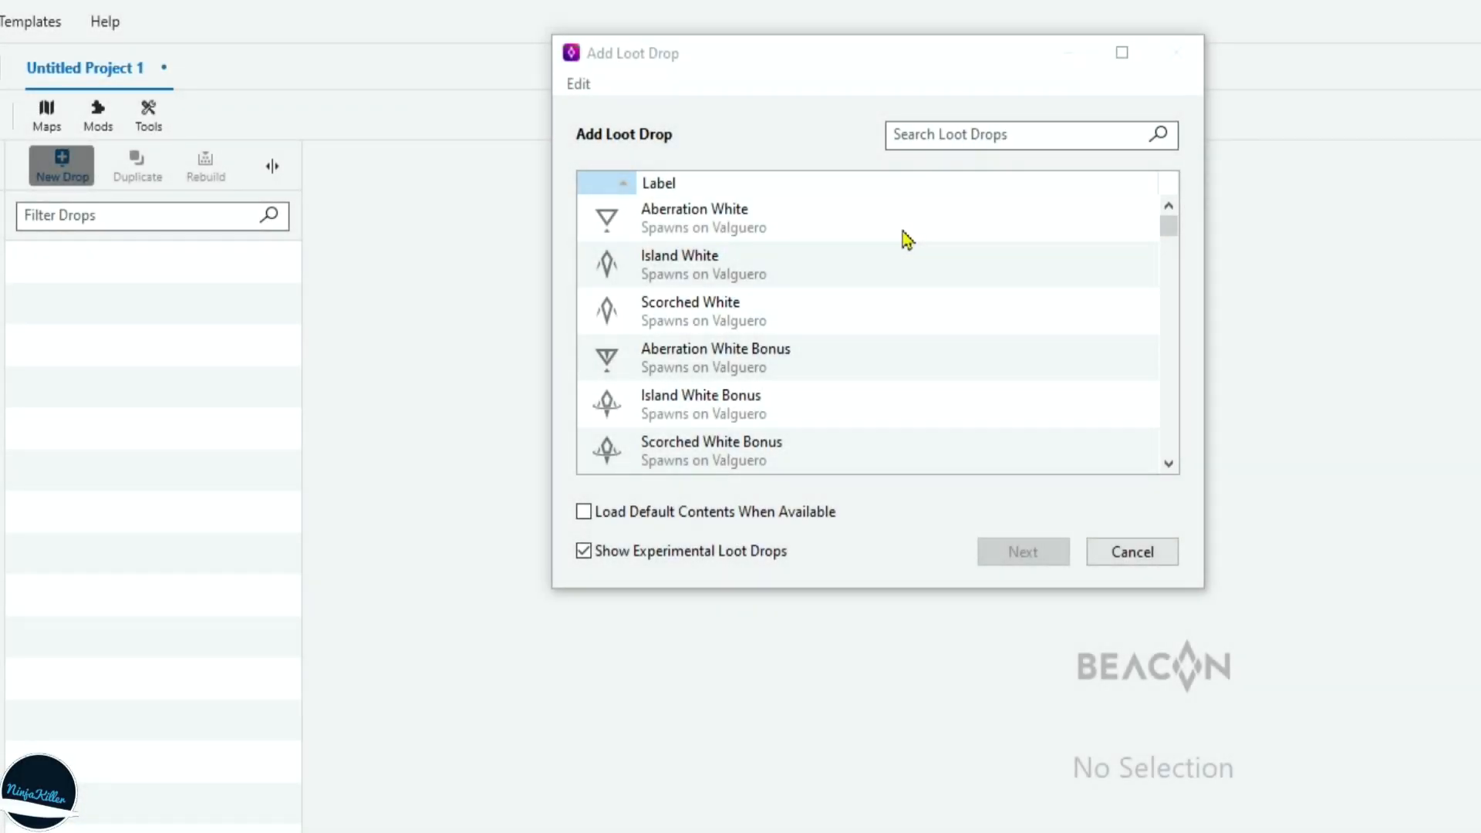
- Start customizing a new Aberration White loot drop without default contents and set its maximum item sets to 3
click(906, 239)
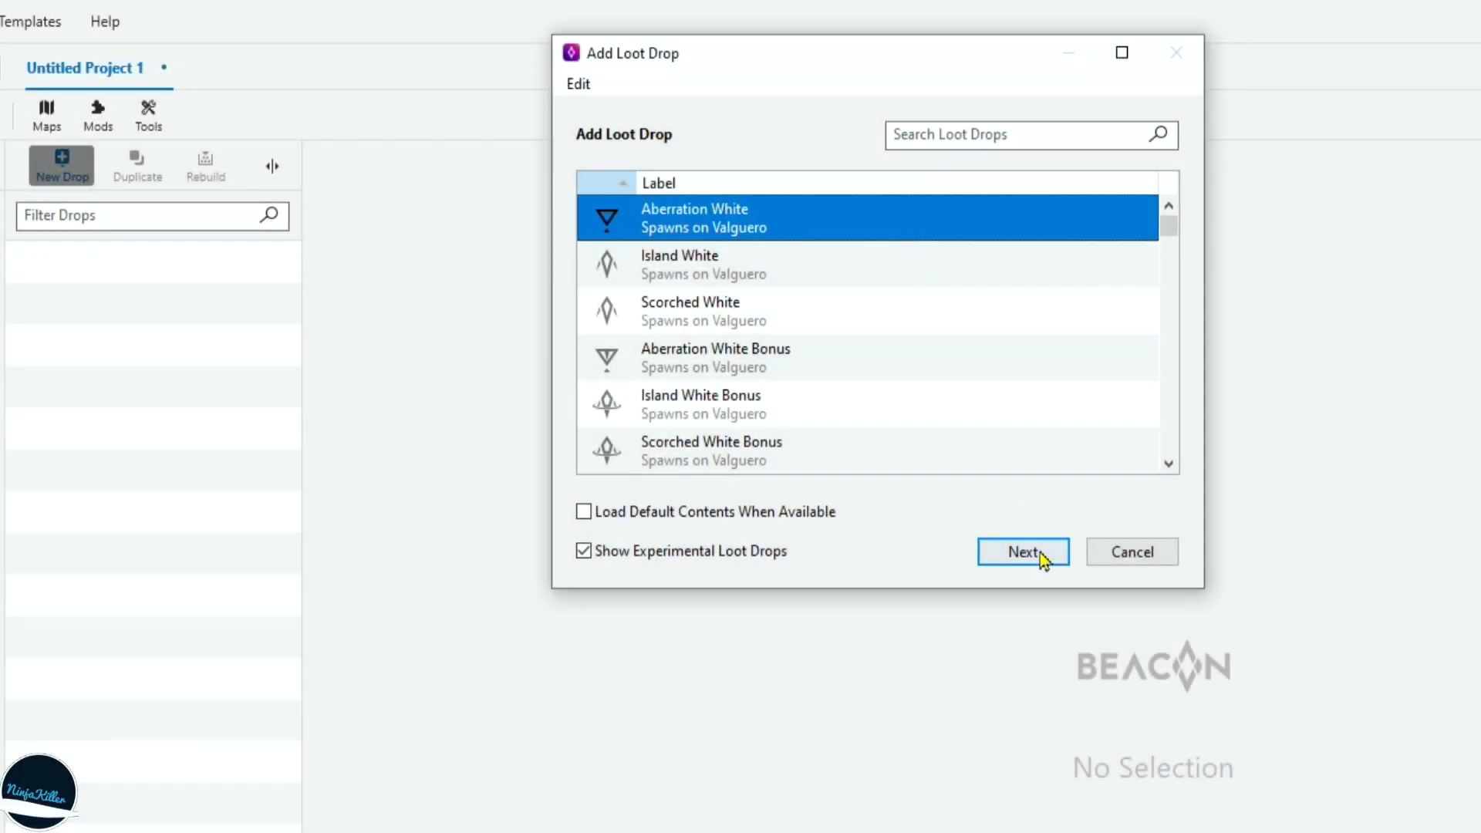
click(1025, 551)
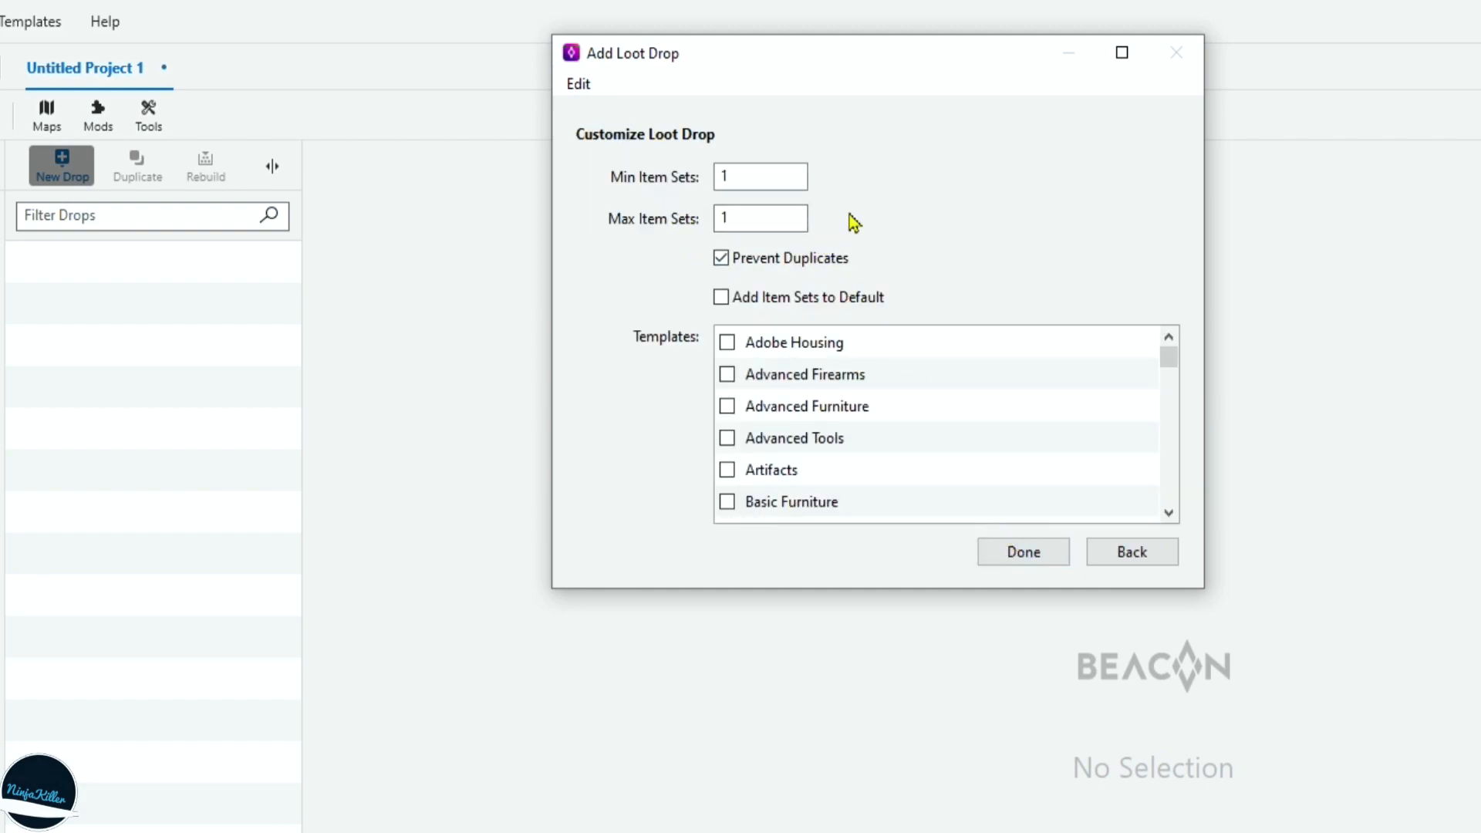
double_click(792, 216)
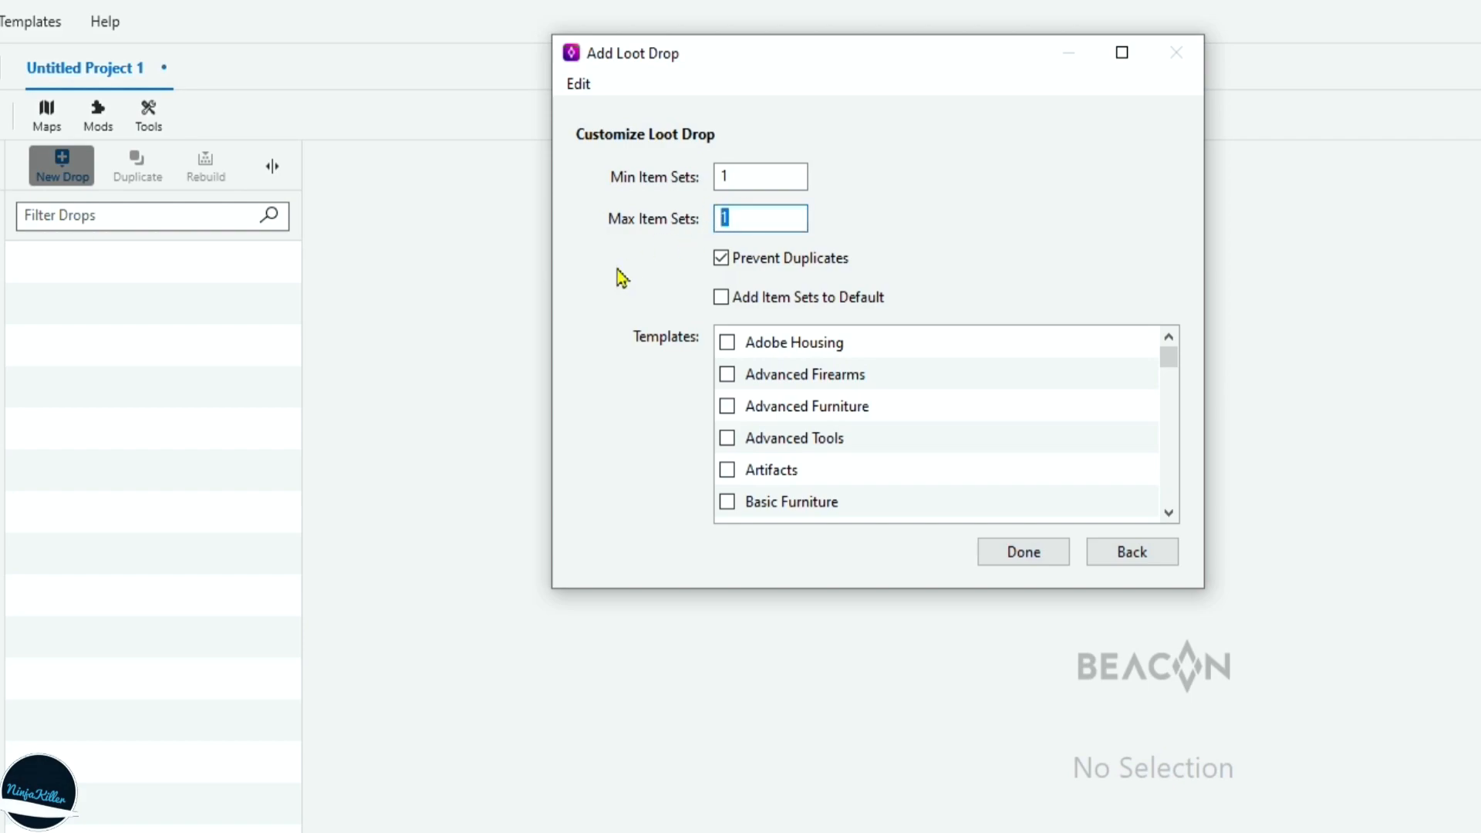
key(BackSpace)
text(99)
drag(793, 218, 648, 229)
text(3)
- Switch Prevent Duplicates off and back on for the new loot drop
key(Tab)
key(space)
click(742, 270)
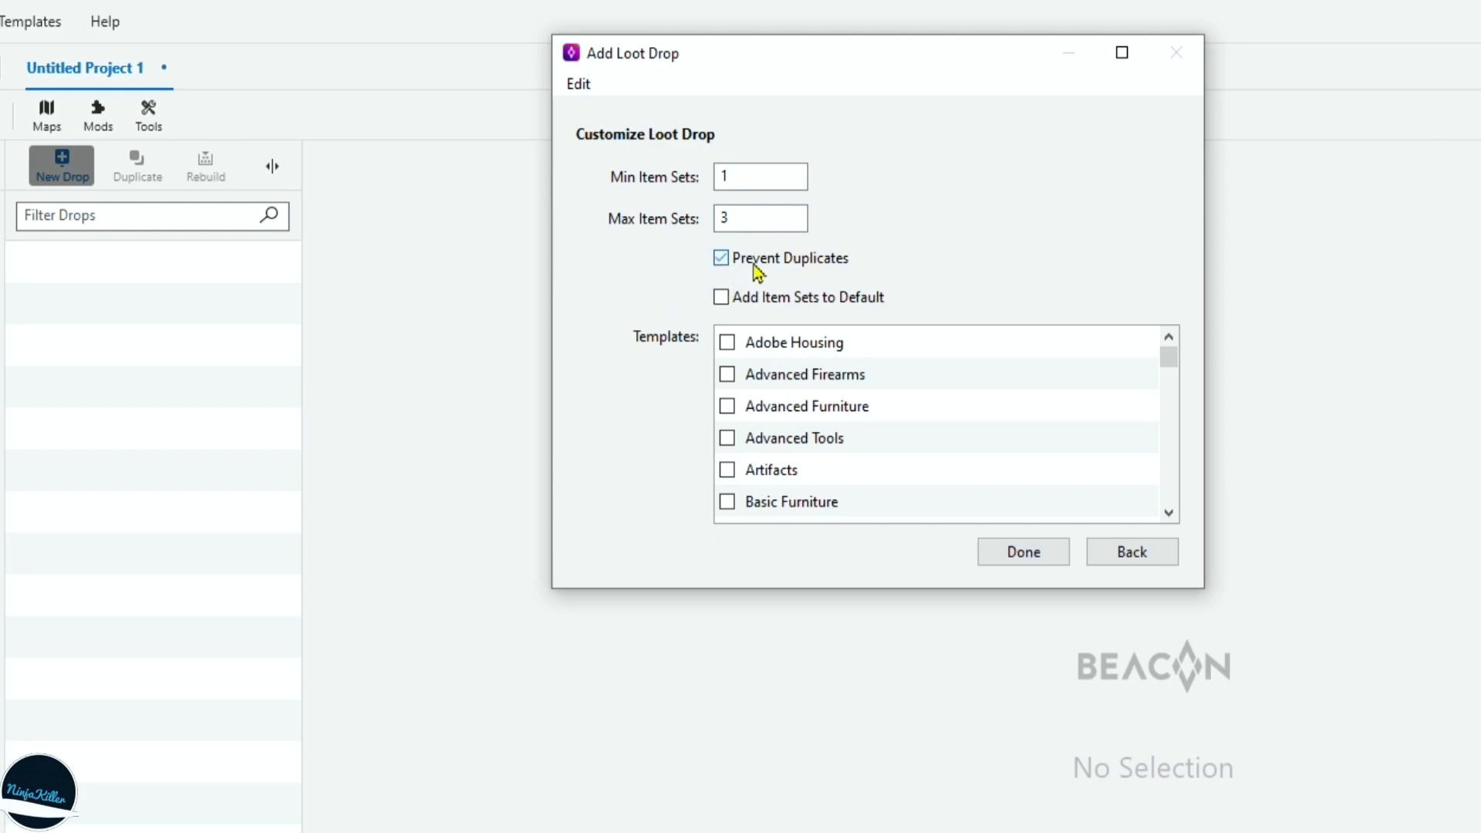
click(899, 254)
click(861, 254)
- Include the Adobe Housing, Advanced Firearms and Advanced Furniture templates and finish adding the loot drop
click(728, 345)
click(727, 375)
click(729, 407)
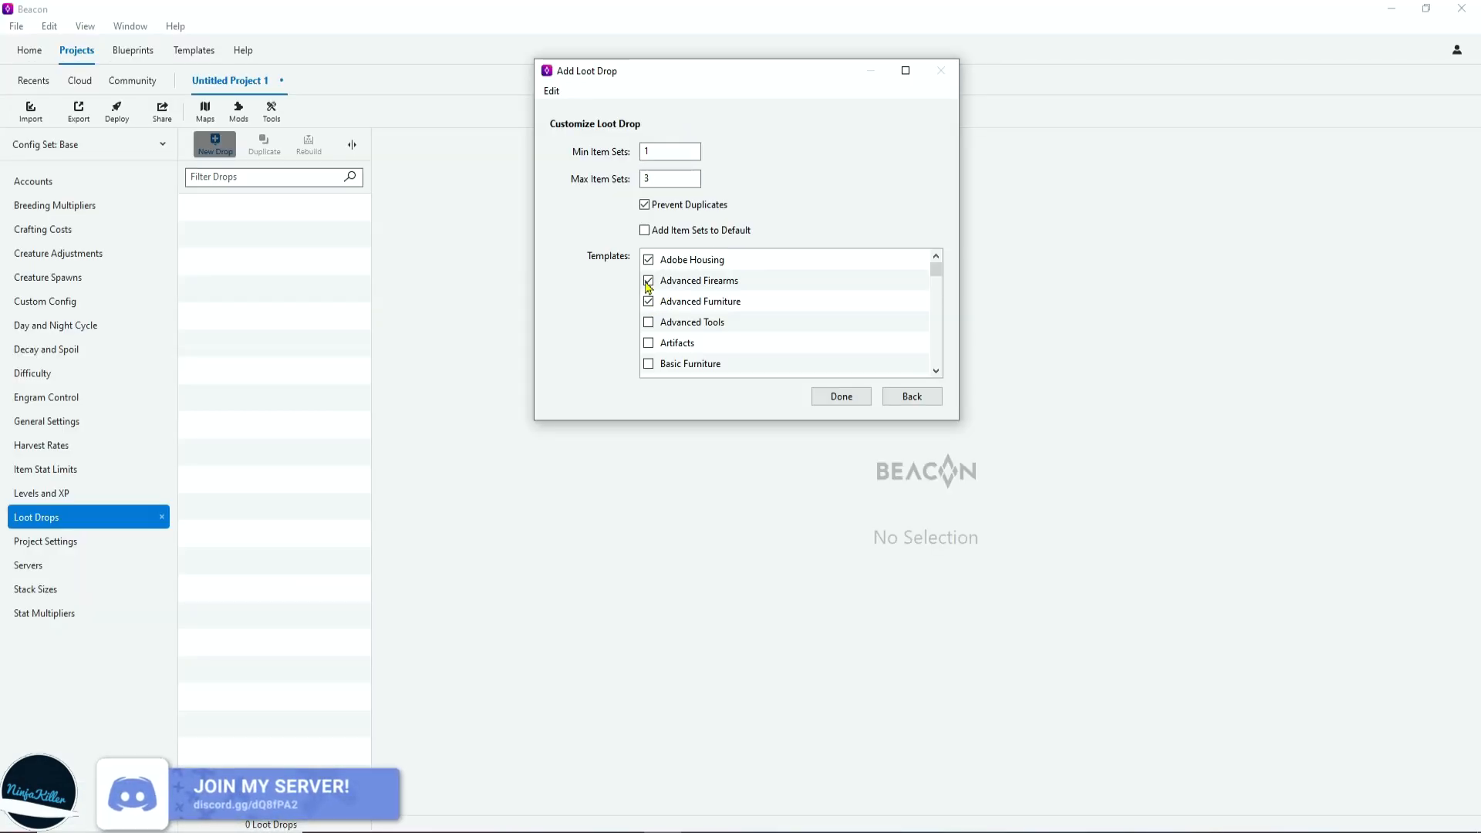
click(841, 397)
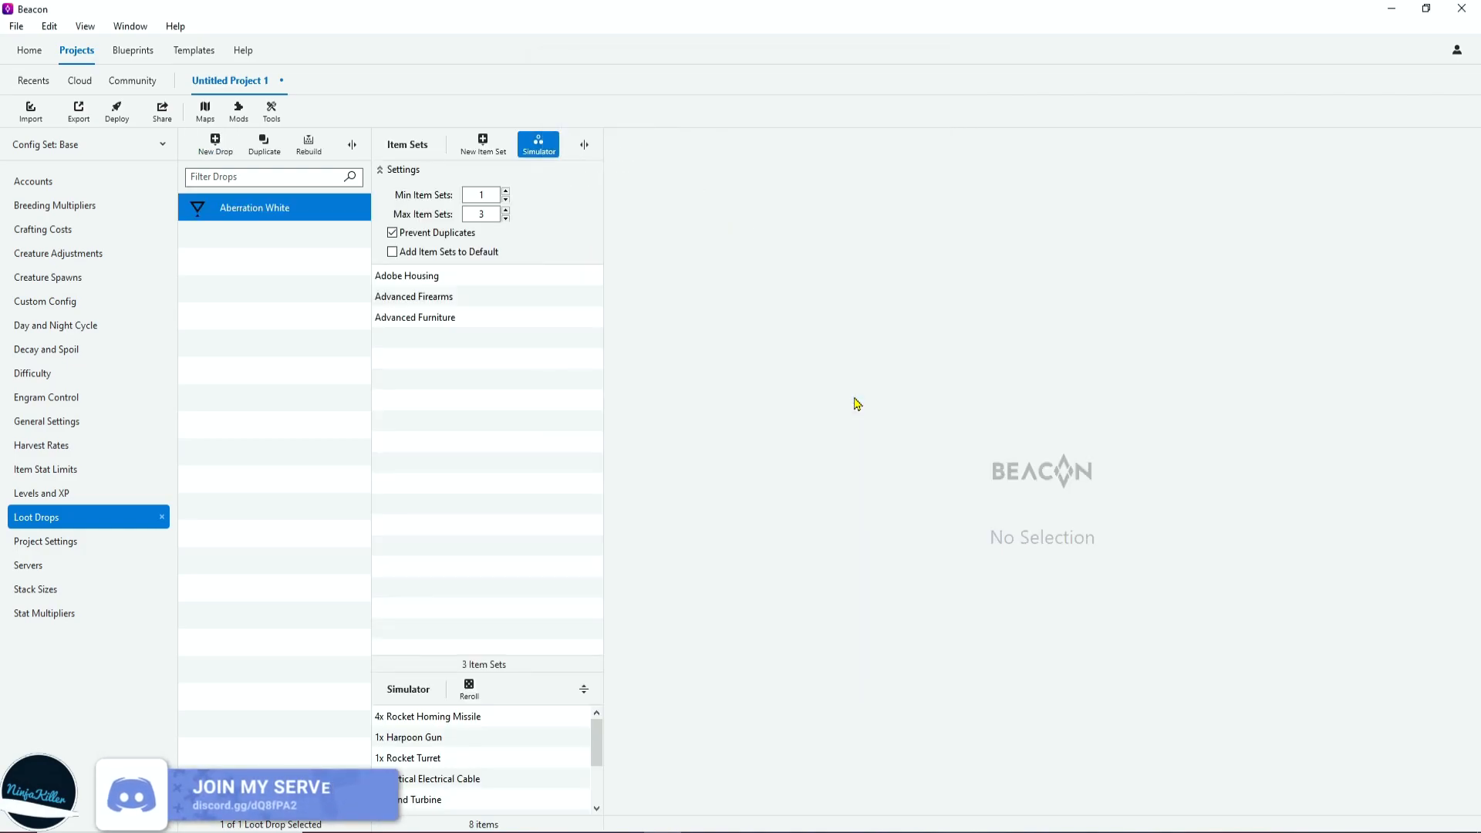
- Review the entries of the Adobe Housing, Advanced Furniture and Advanced Firearms item sets
click(434, 271)
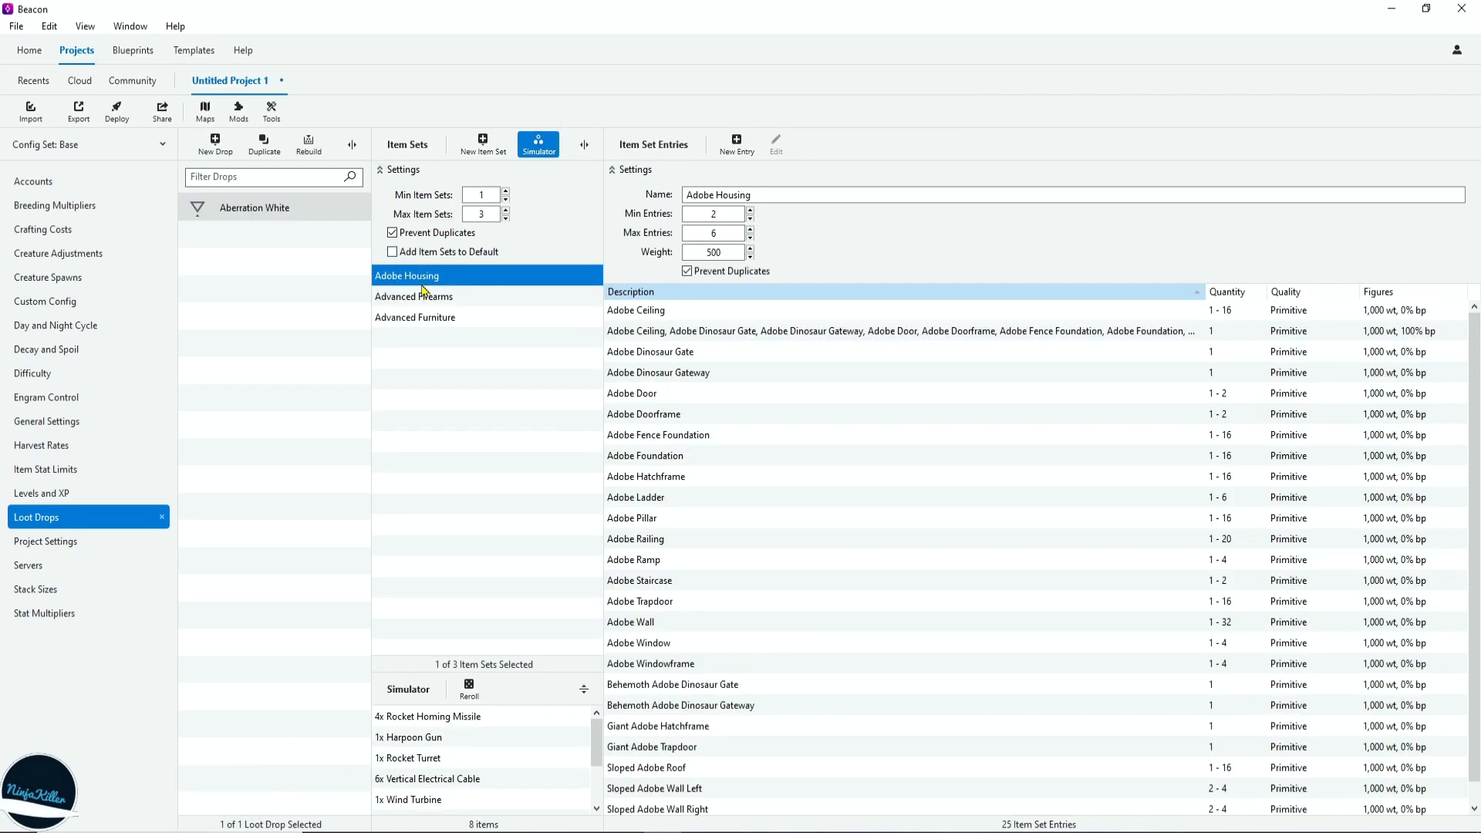
click(430, 318)
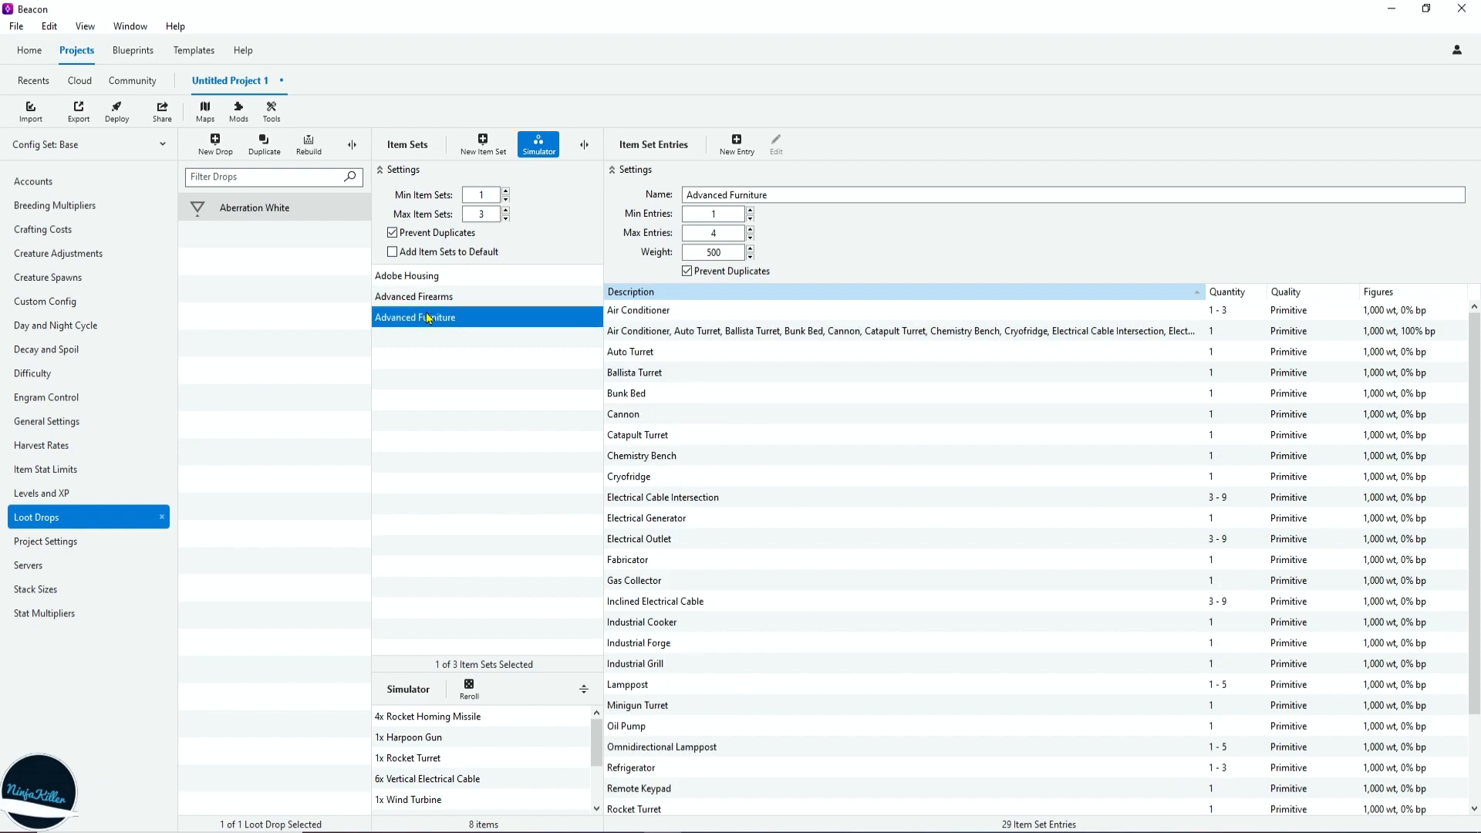
drag(491, 156, 496, 180)
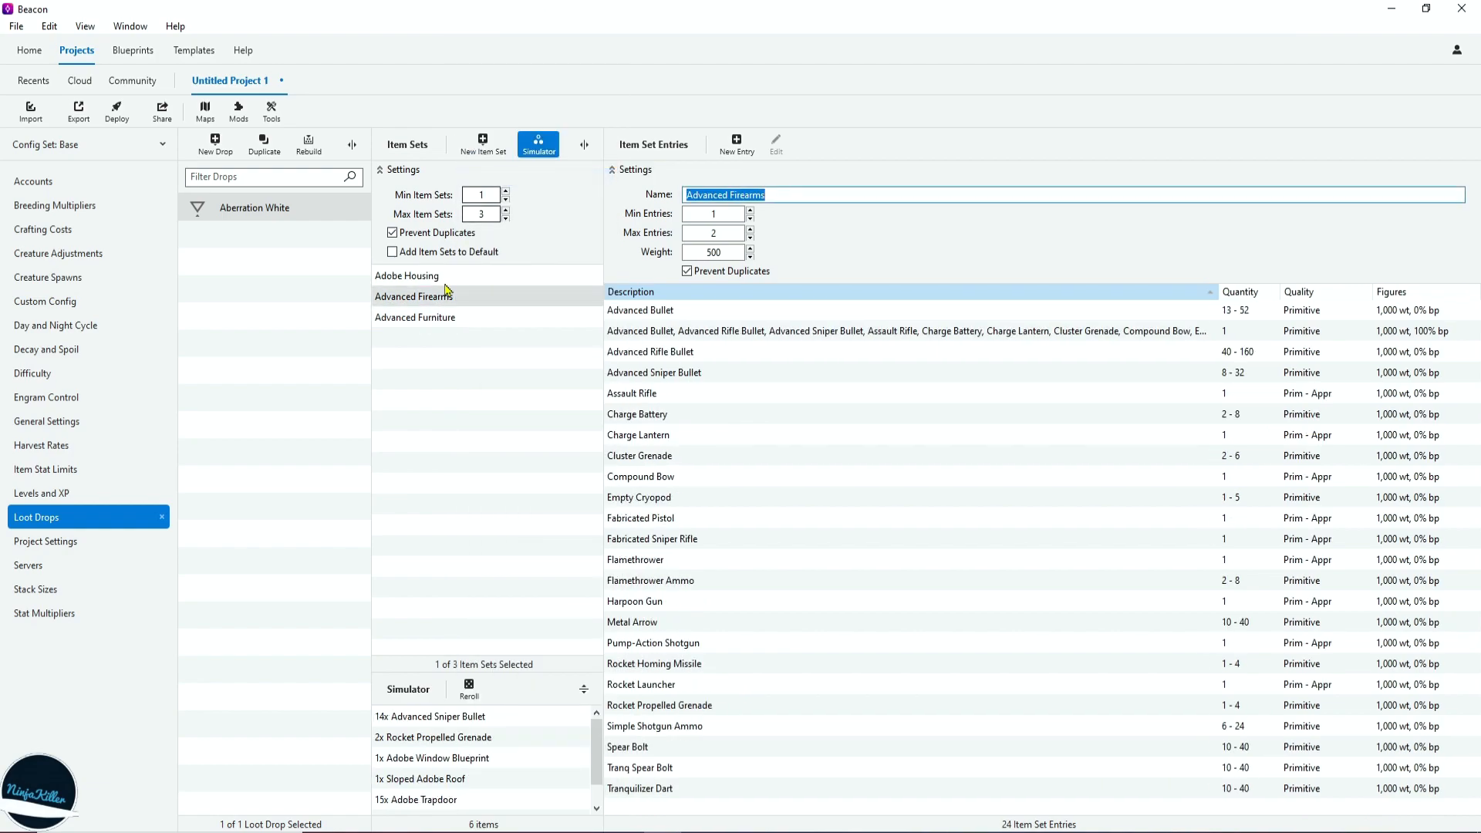
- Delete the Adobe Housing entries from Adobe Ceiling through Adobe Fence Foundation and reroll the simulator
click(449, 276)
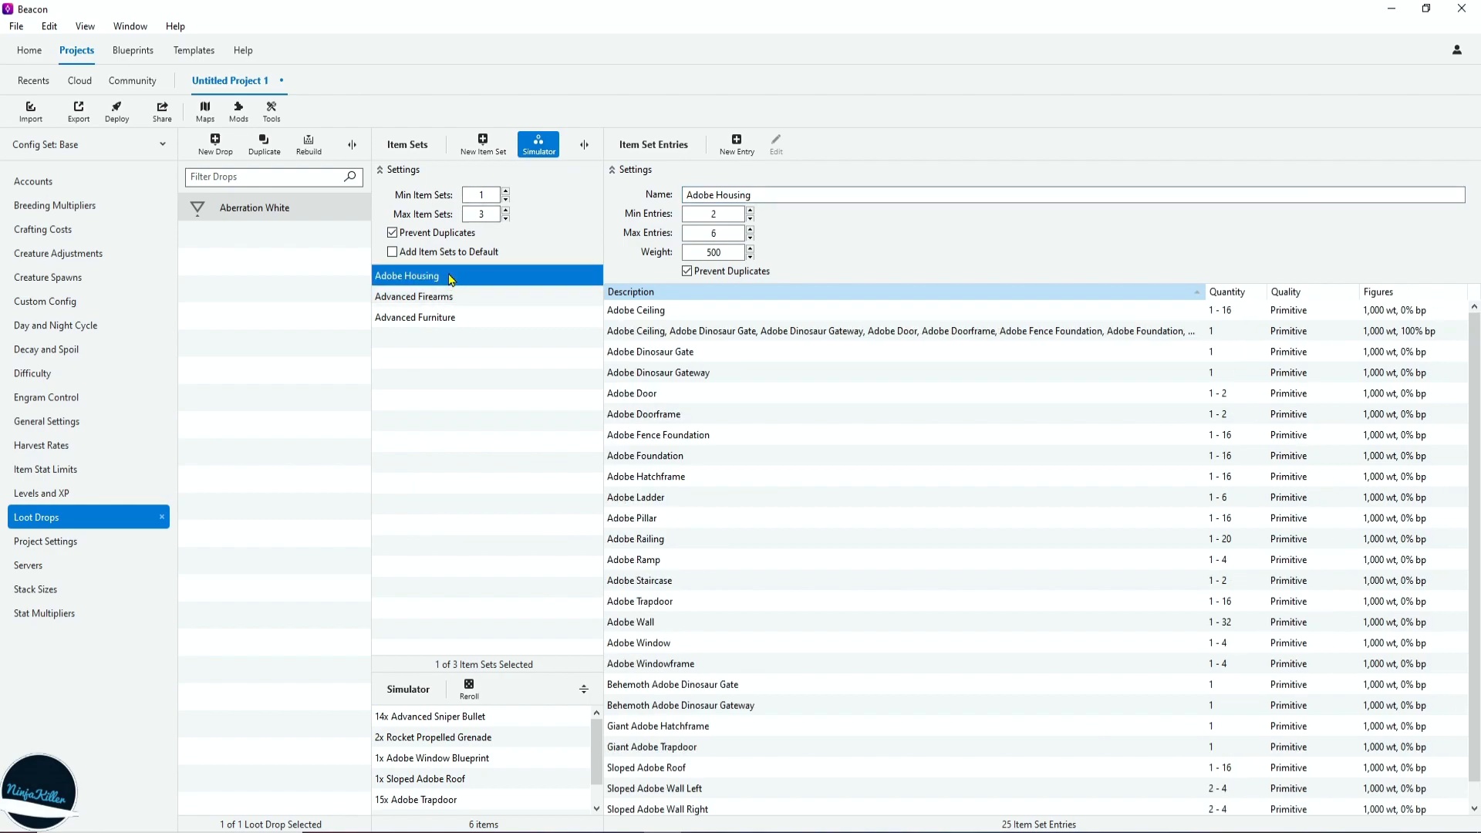
click(663, 312)
shift+click(672, 457)
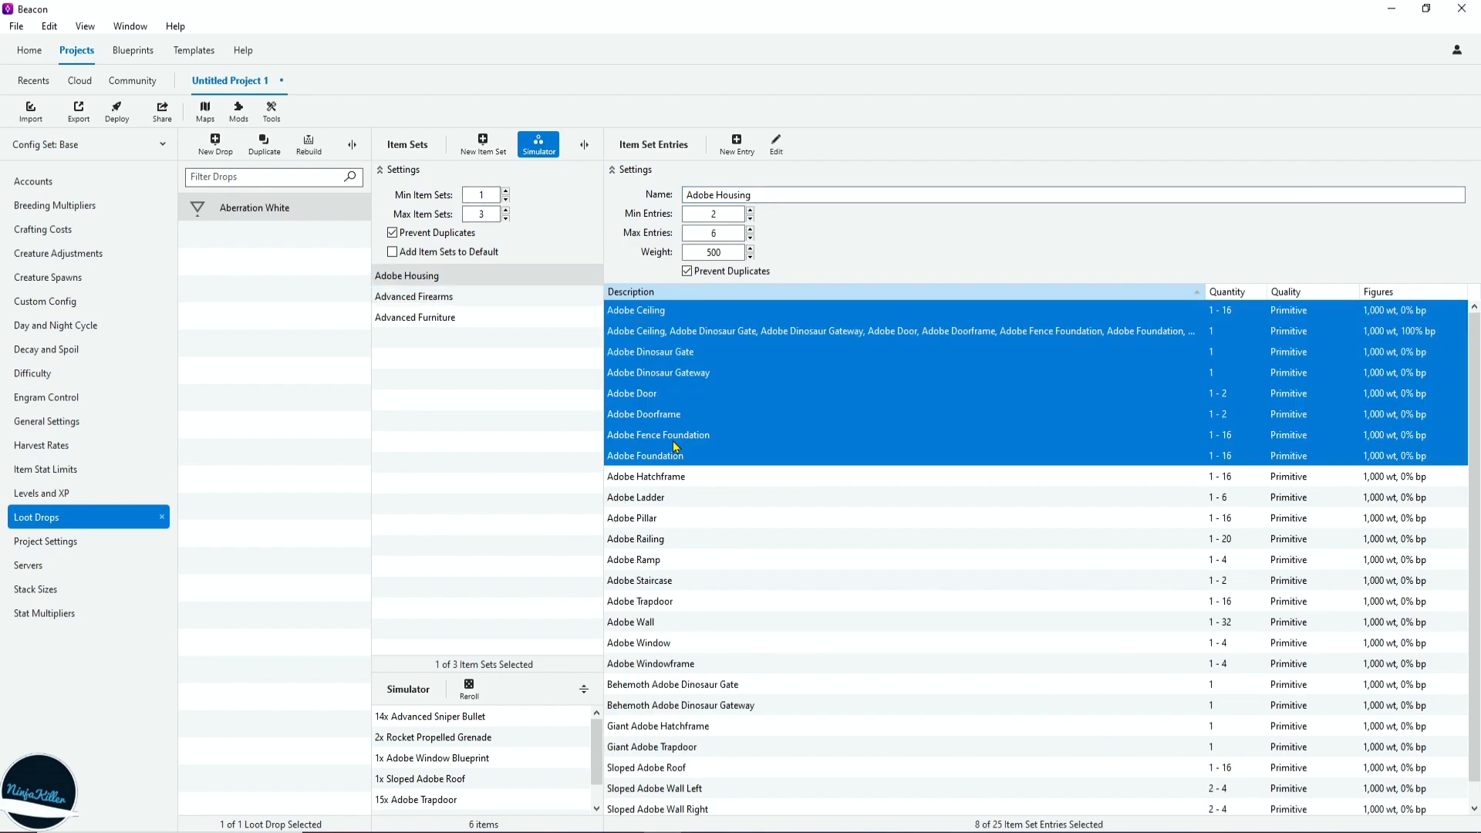
click(675, 437)
shift+click(682, 317)
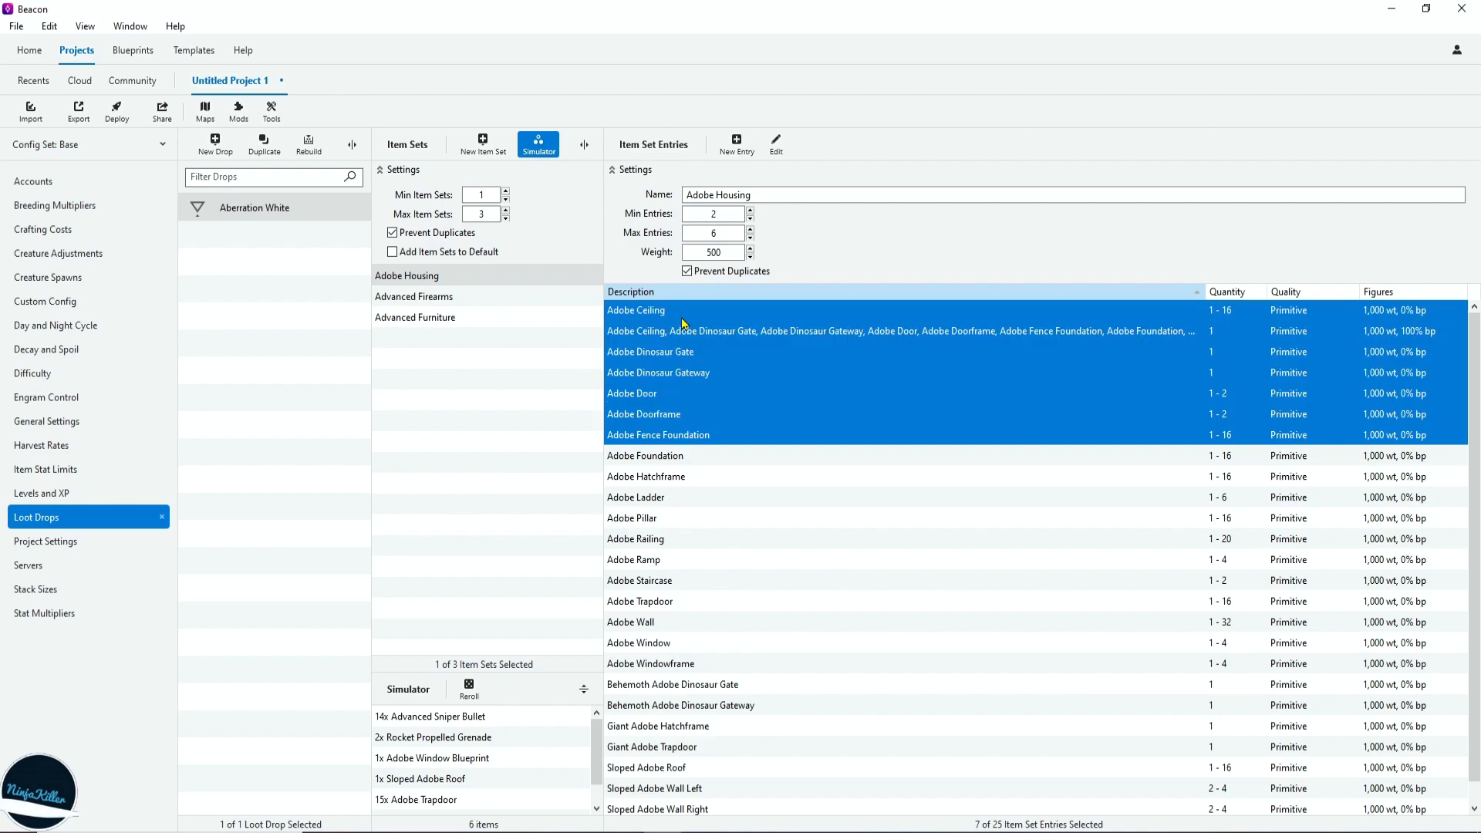
key(Delete)
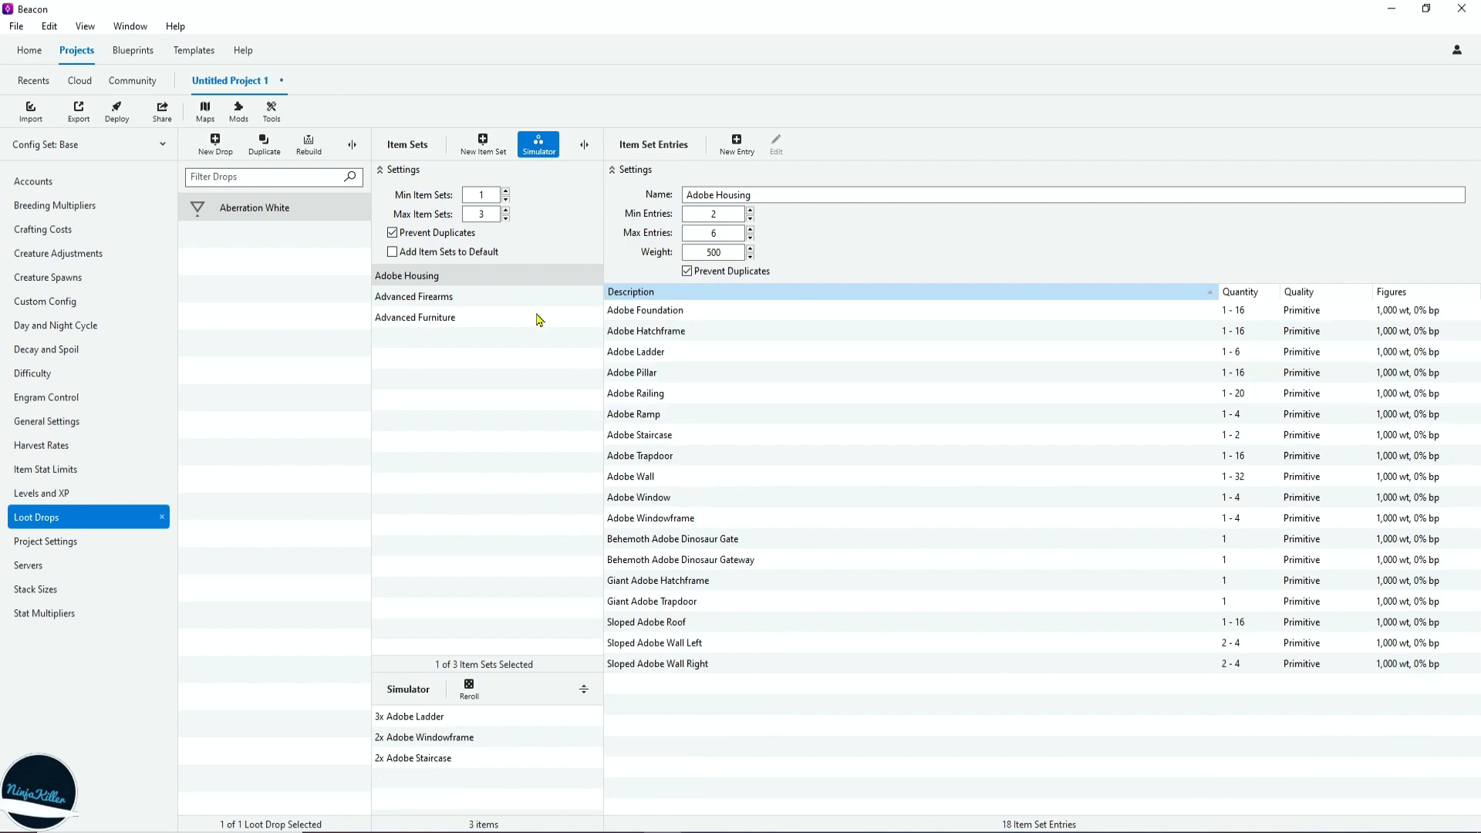
click(471, 689)
click(470, 688)
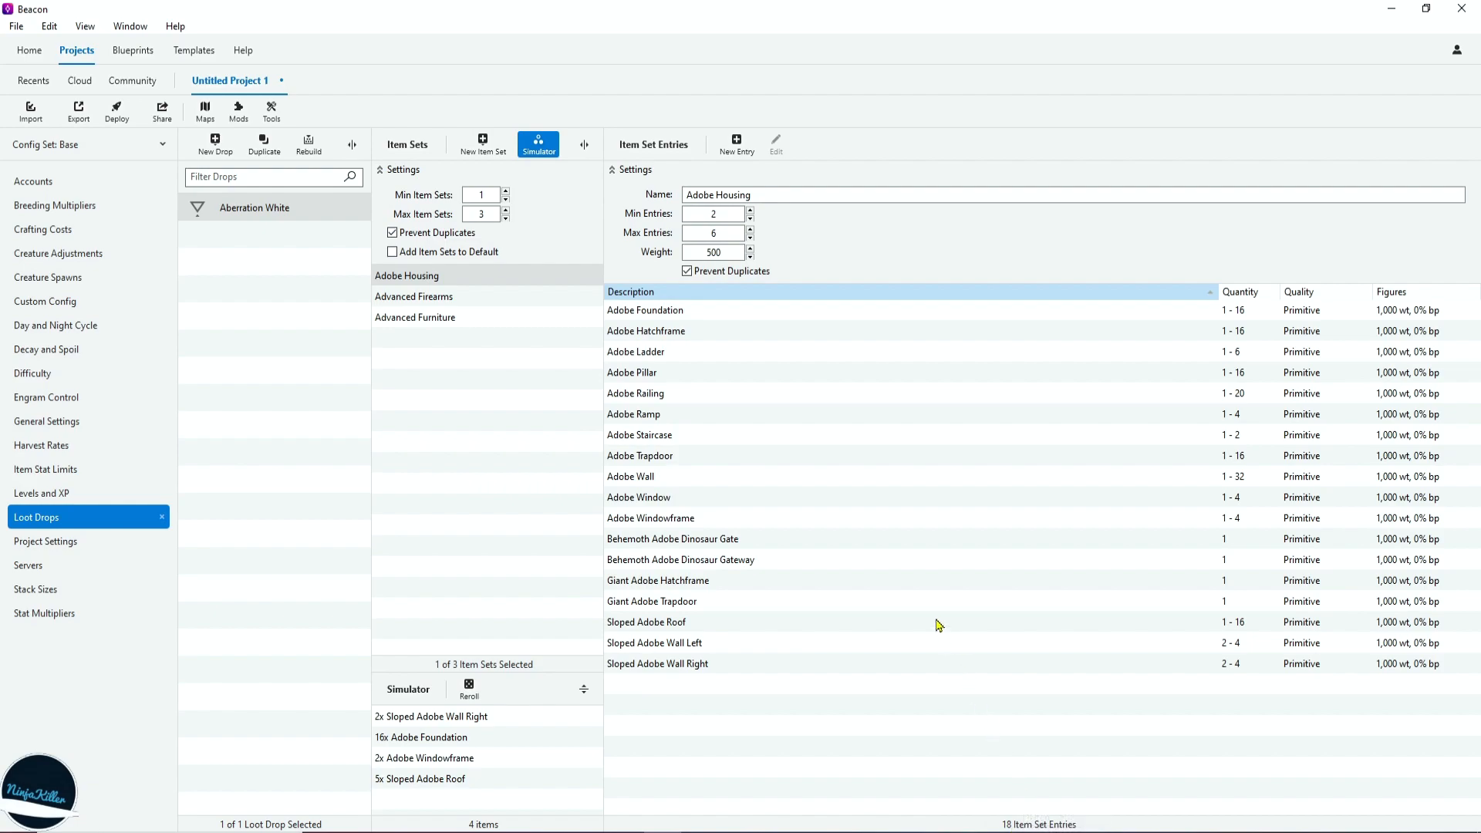
- Set the Adobe Housing item set to a minimum of 1 and a maximum of 2 entries, with Prevent Duplicates enabled
key(ctrl+a)
click(801, 267)
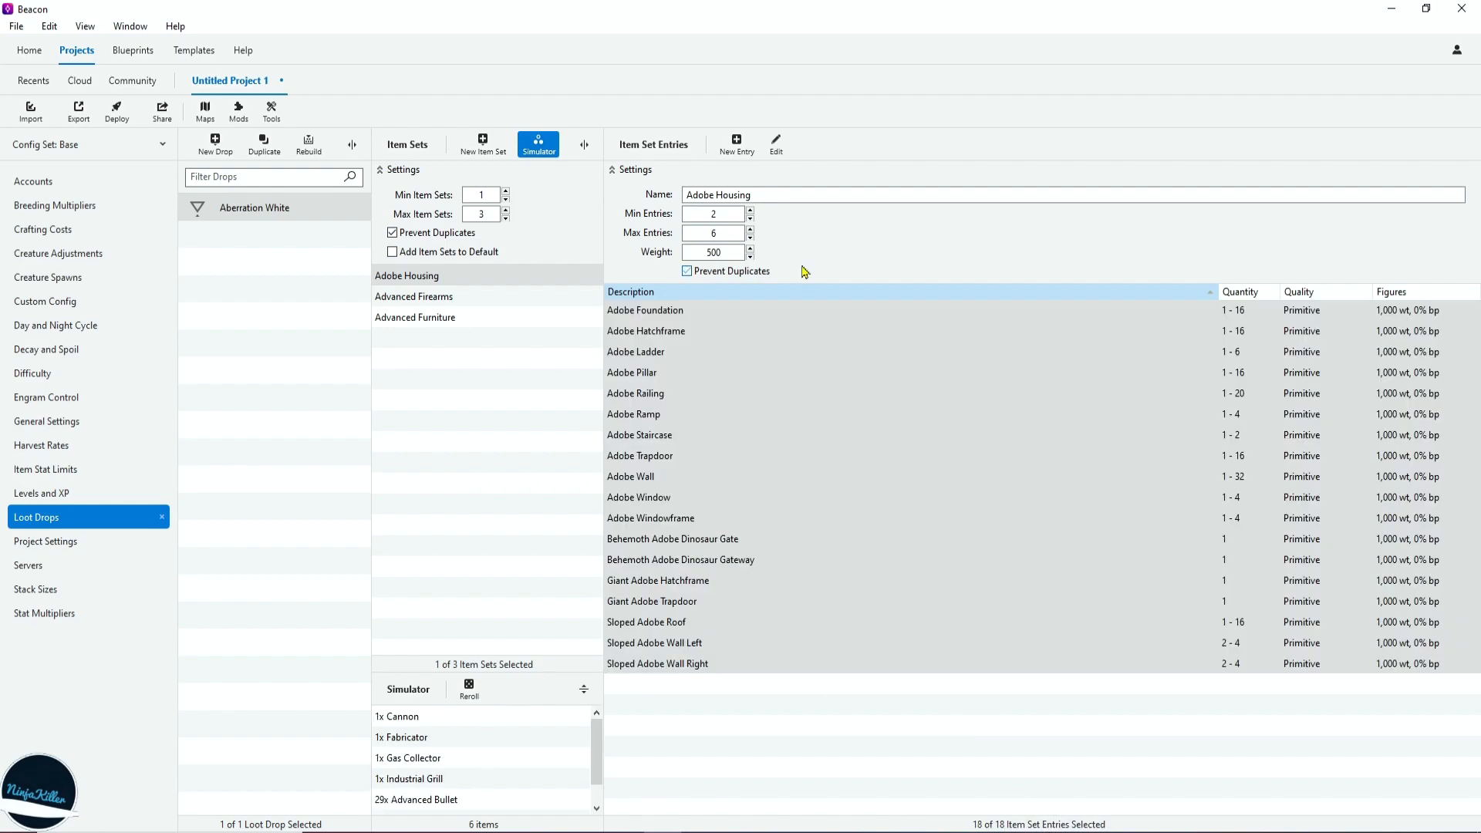
click(763, 271)
click(734, 214)
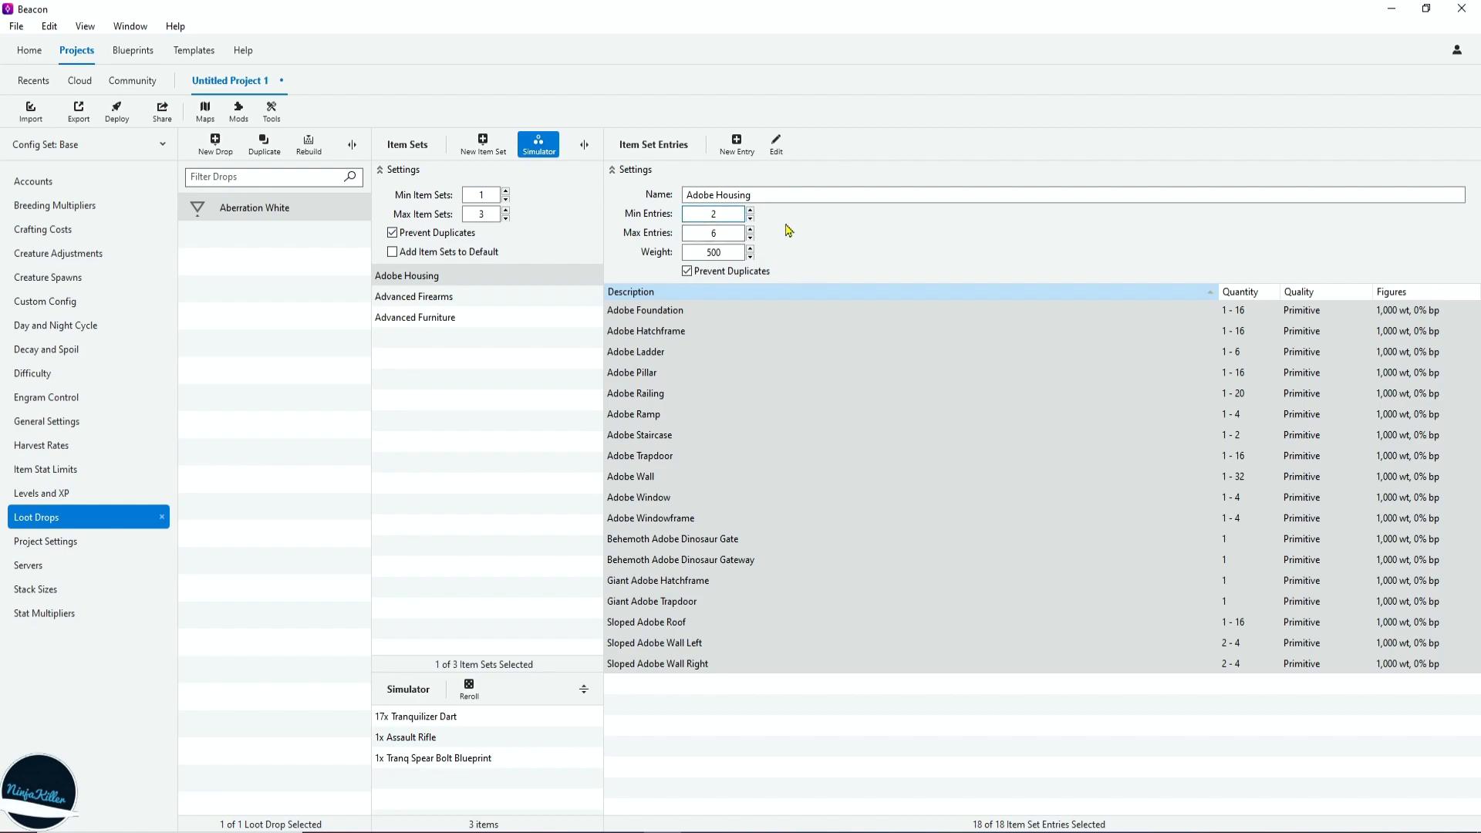
drag(728, 215, 683, 236)
text(1)
click(735, 233)
text(2)
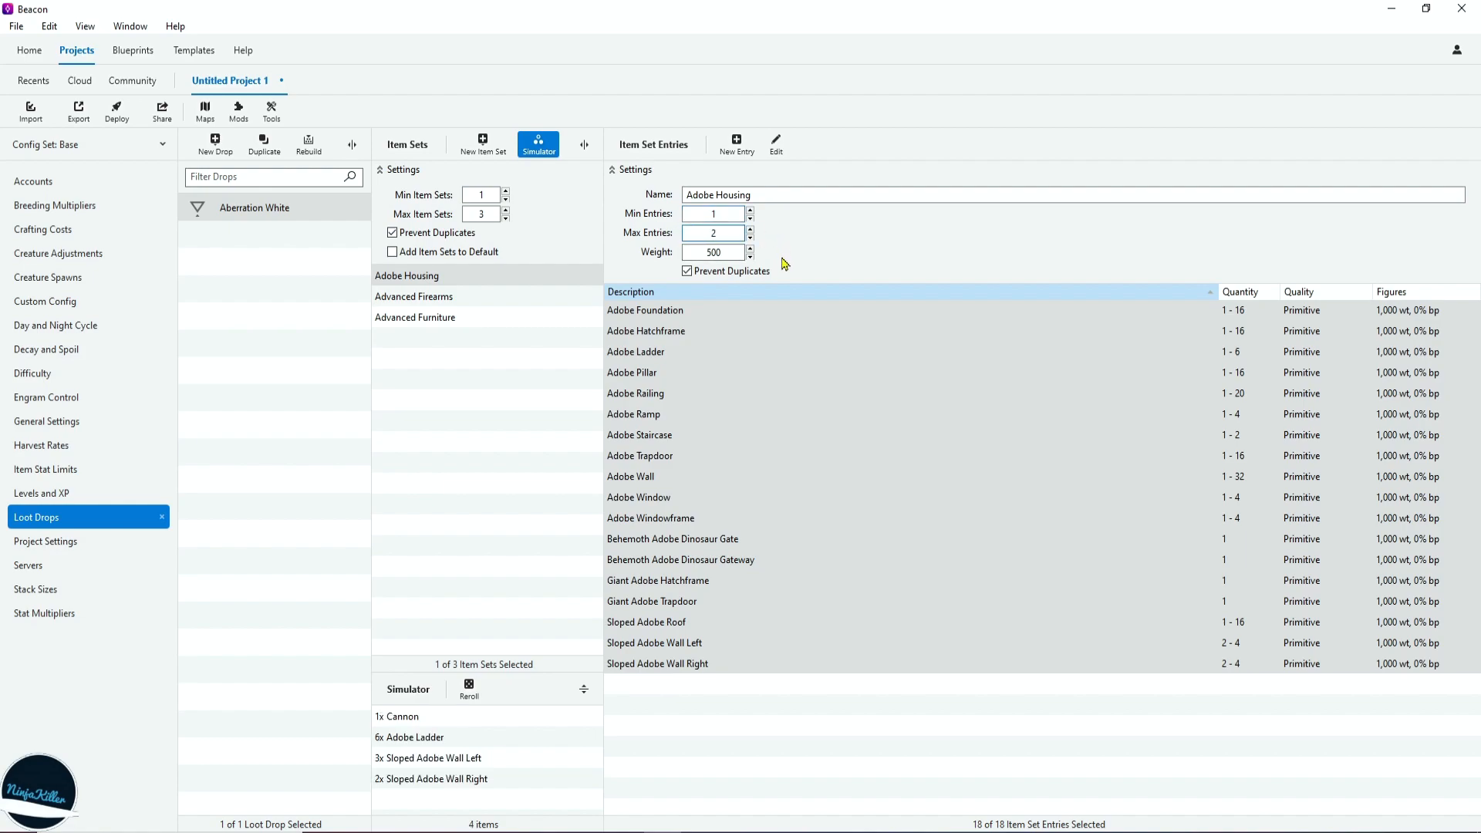
- Set the weight of all entries in the Adobe Housing item set to 500
click(745, 292)
click(747, 291)
click(1219, 721)
right_click(1149, 401)
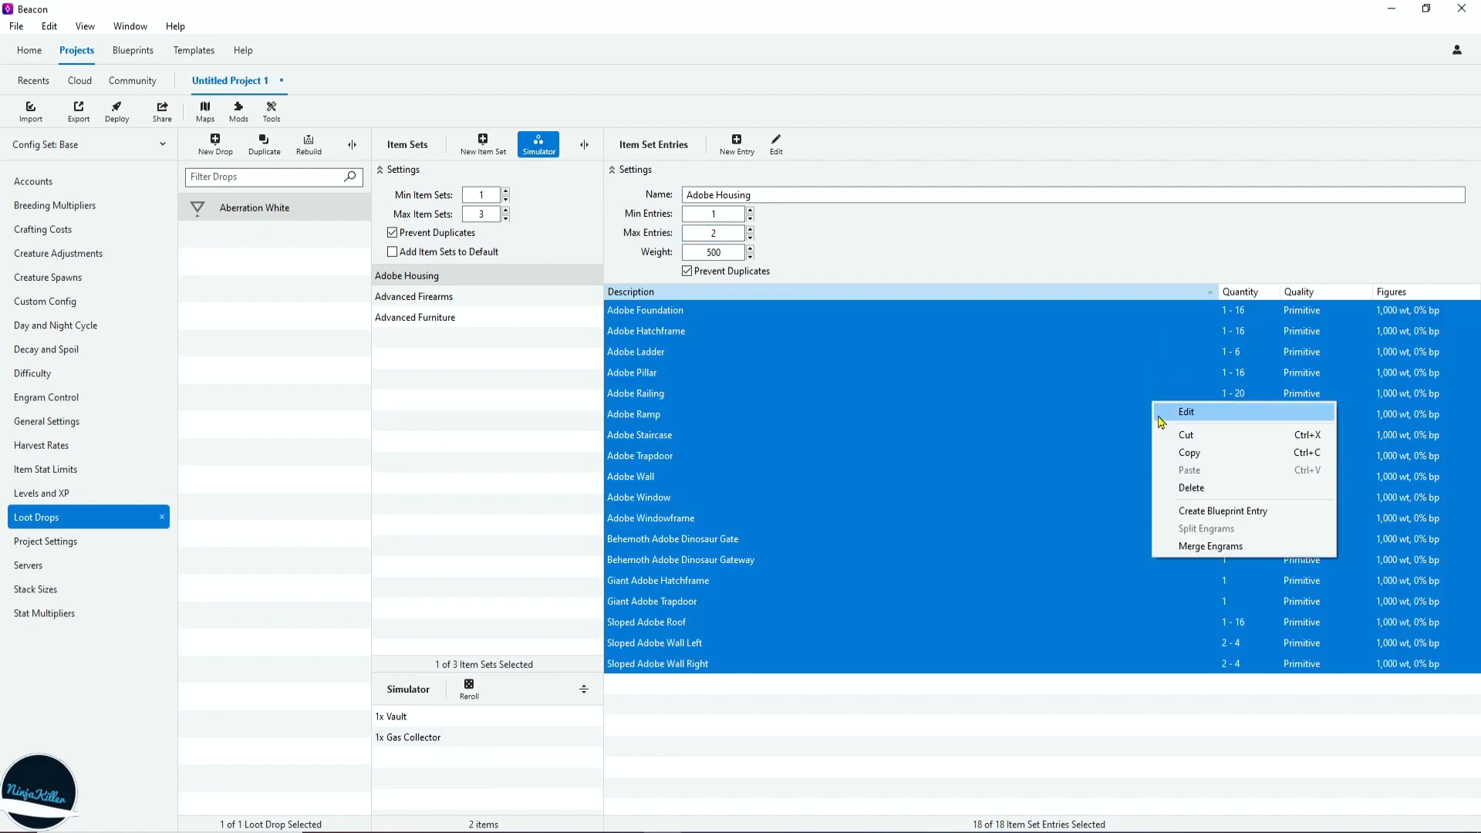
click(1189, 418)
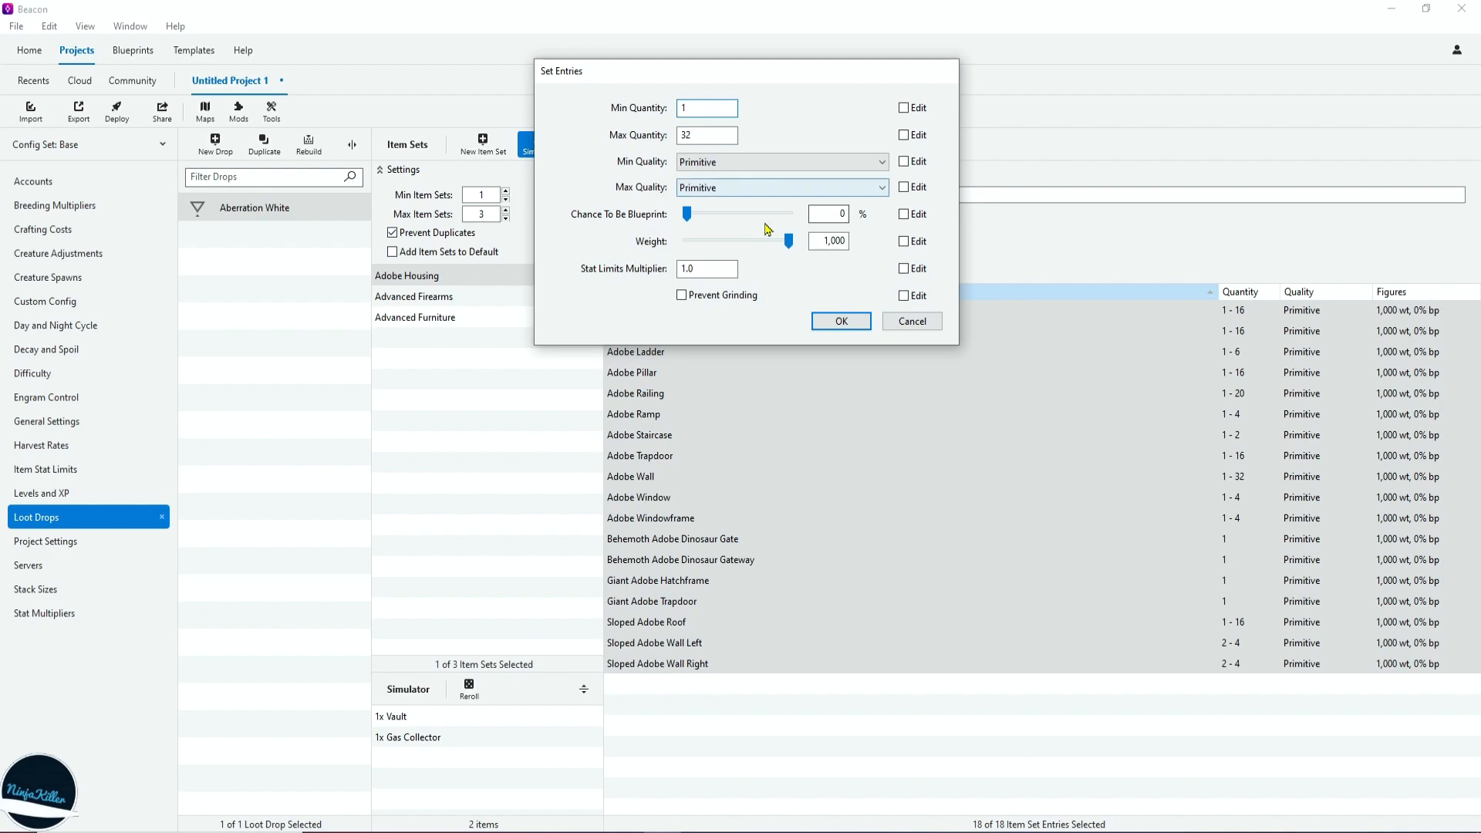
drag(823, 240, 894, 243)
text(500)
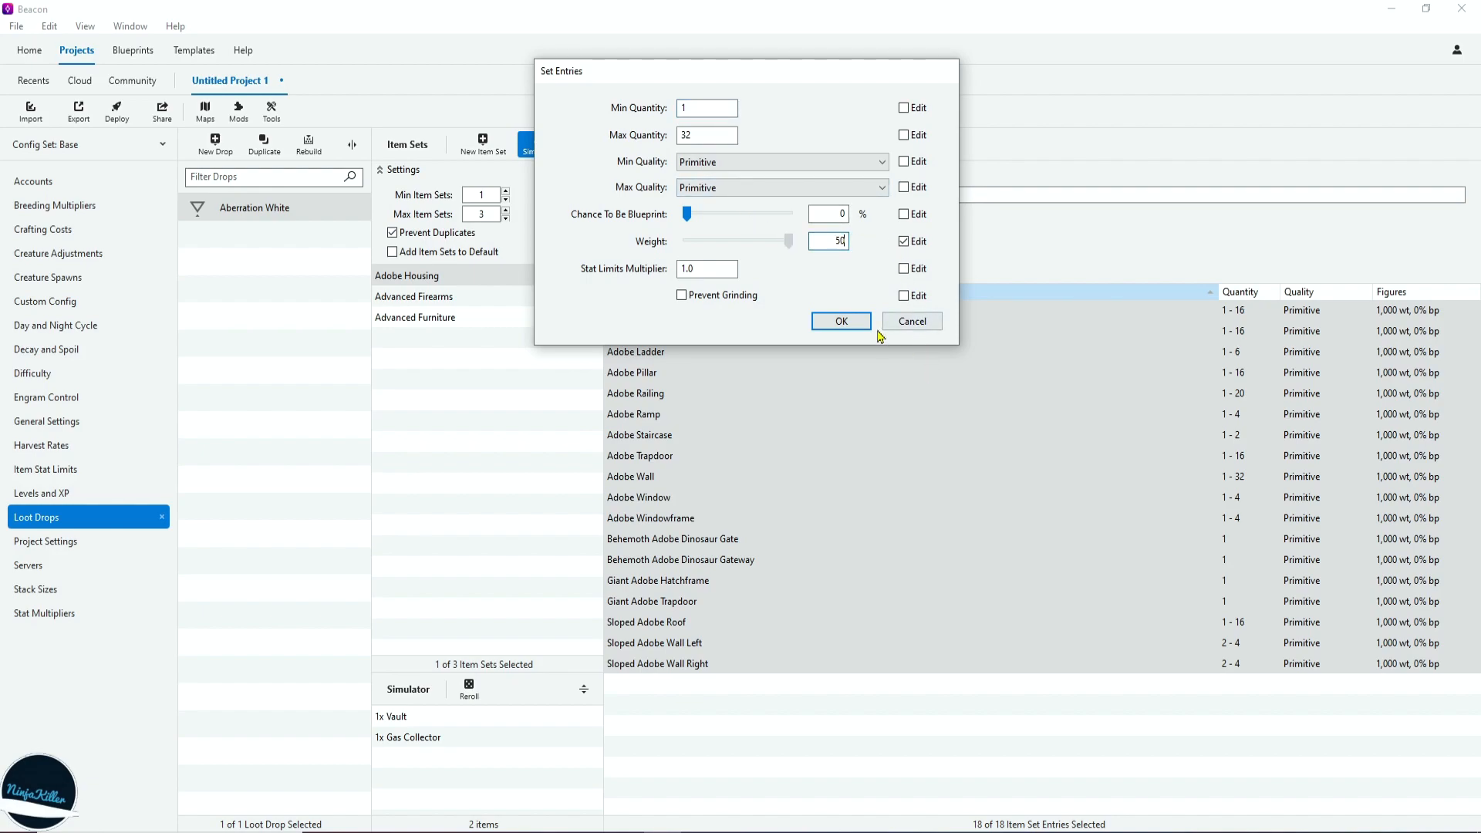
click(840, 320)
click(1141, 526)
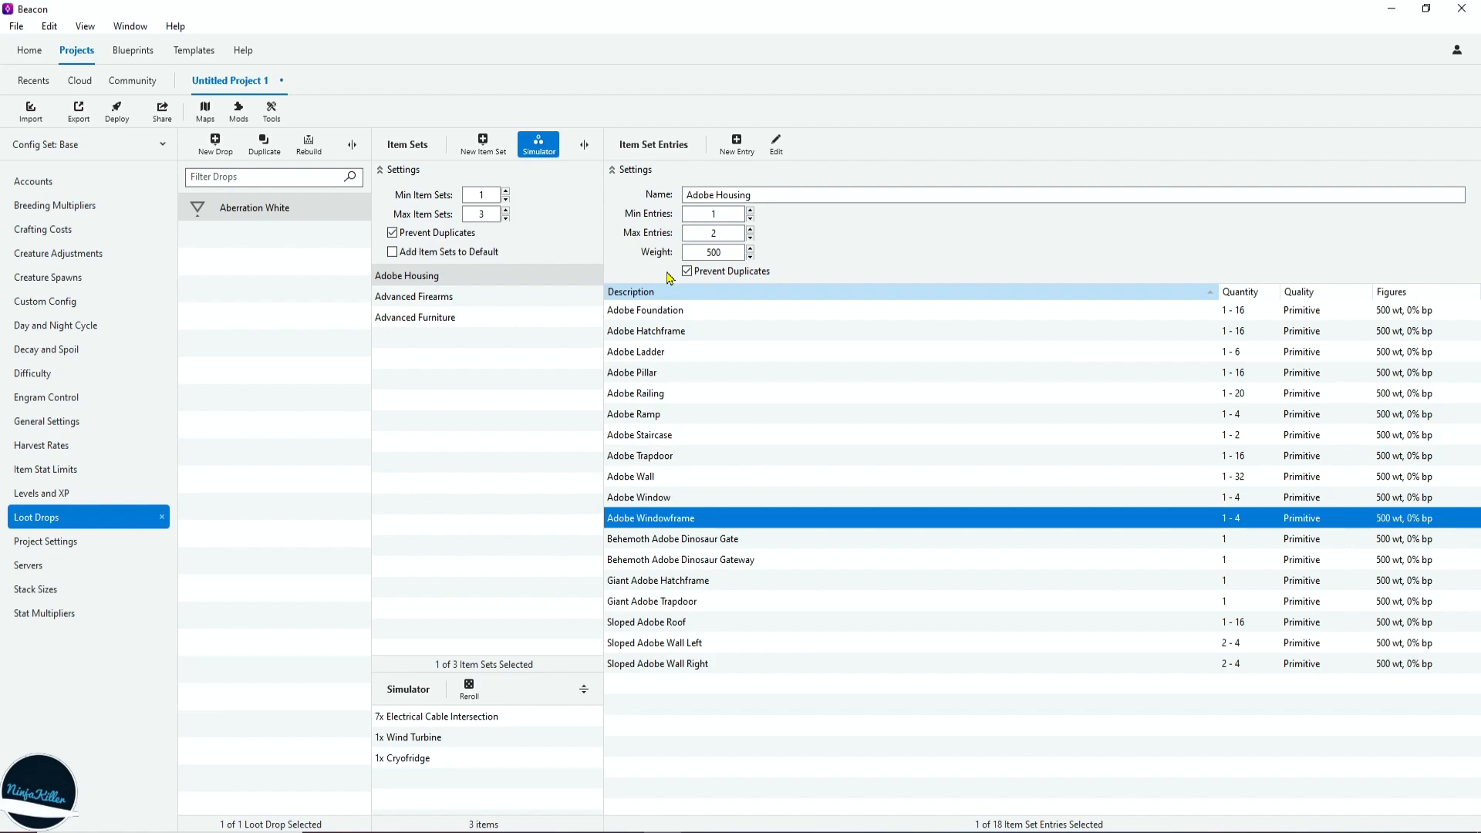
- Compare the item sets' weights and set the Adobe Housing item set's own weight to 1000
click(472, 317)
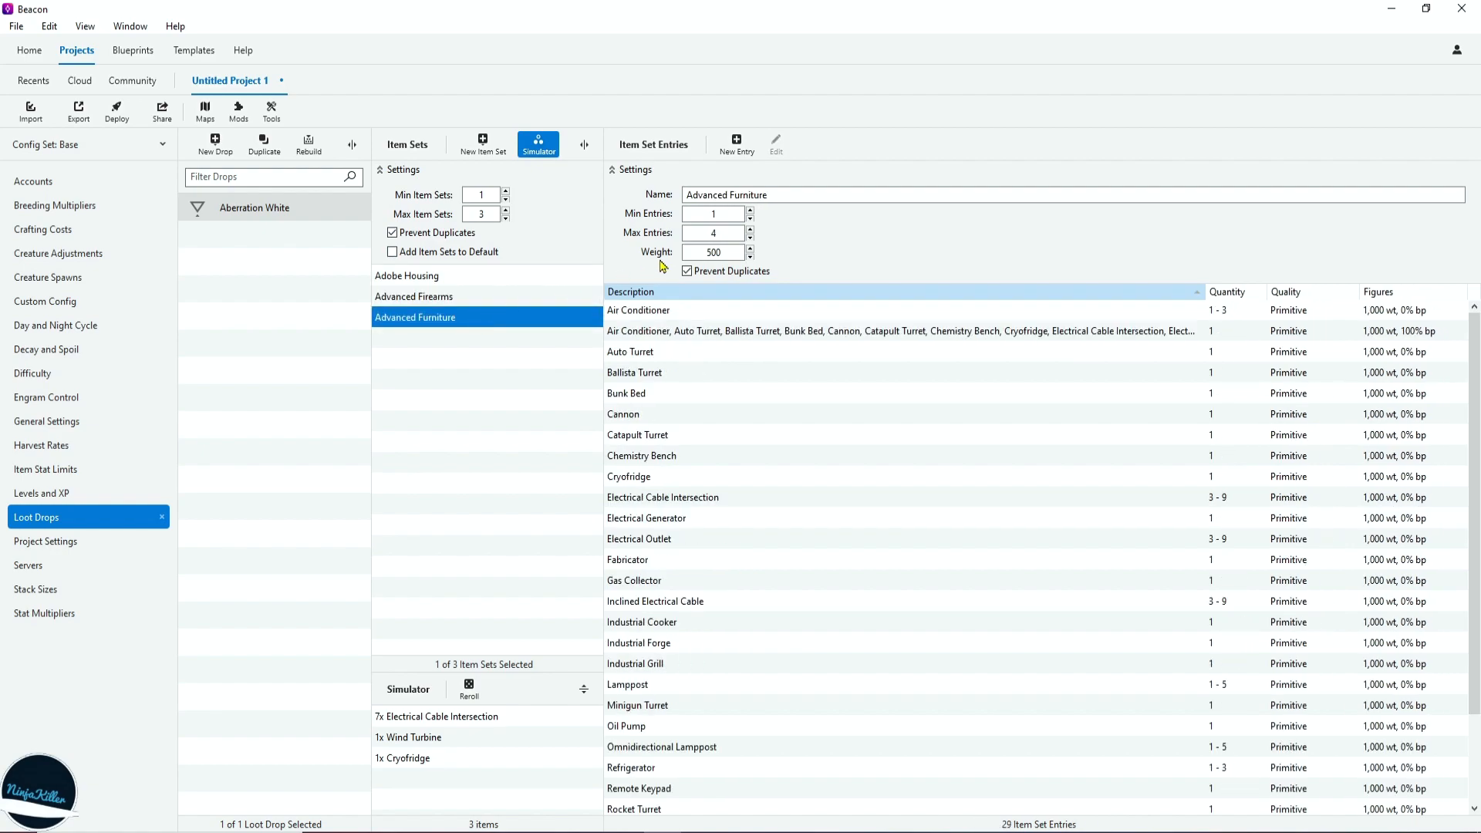
click(529, 293)
click(529, 281)
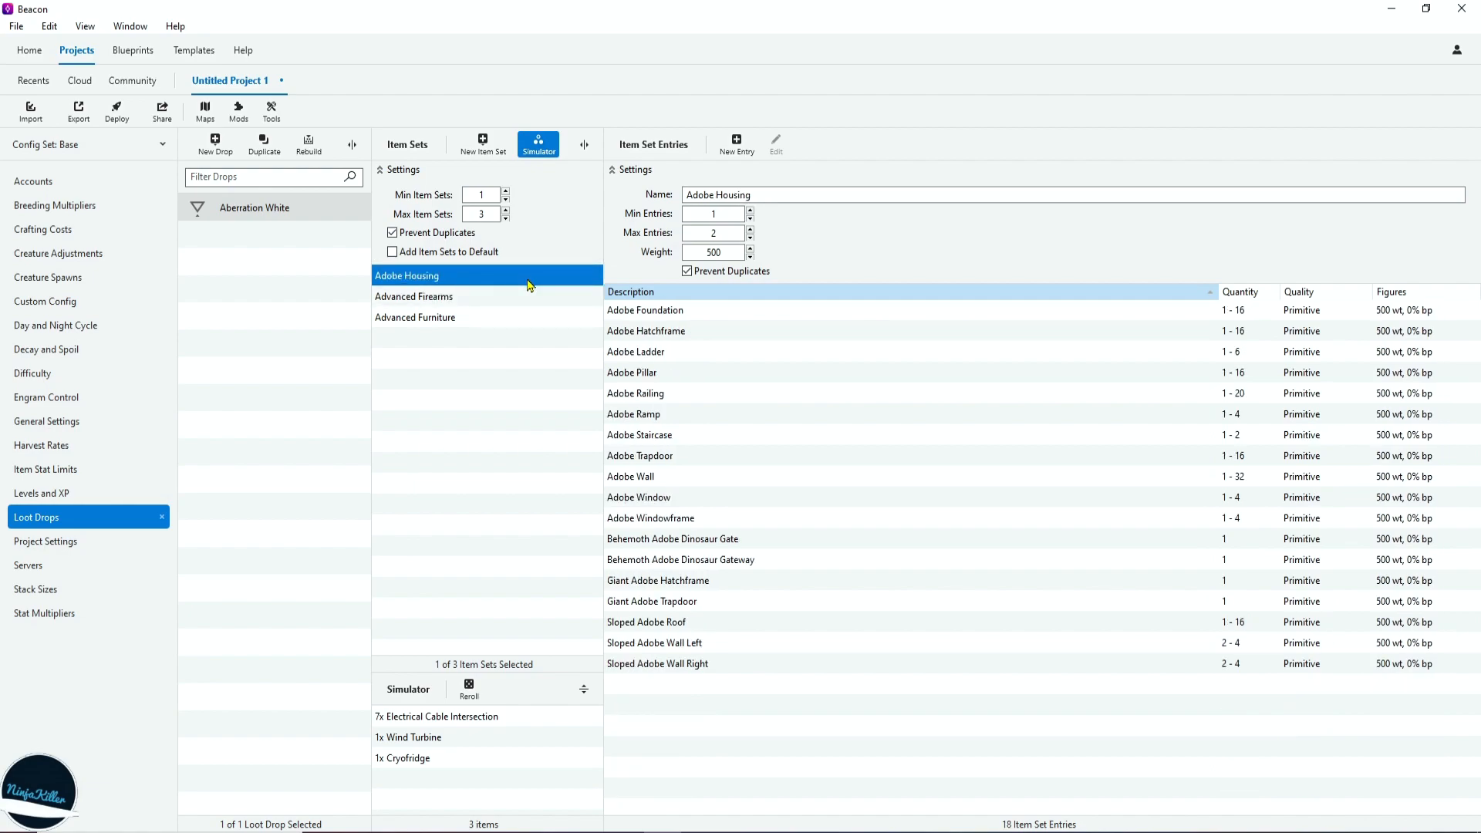
double_click(716, 252)
text(1000)
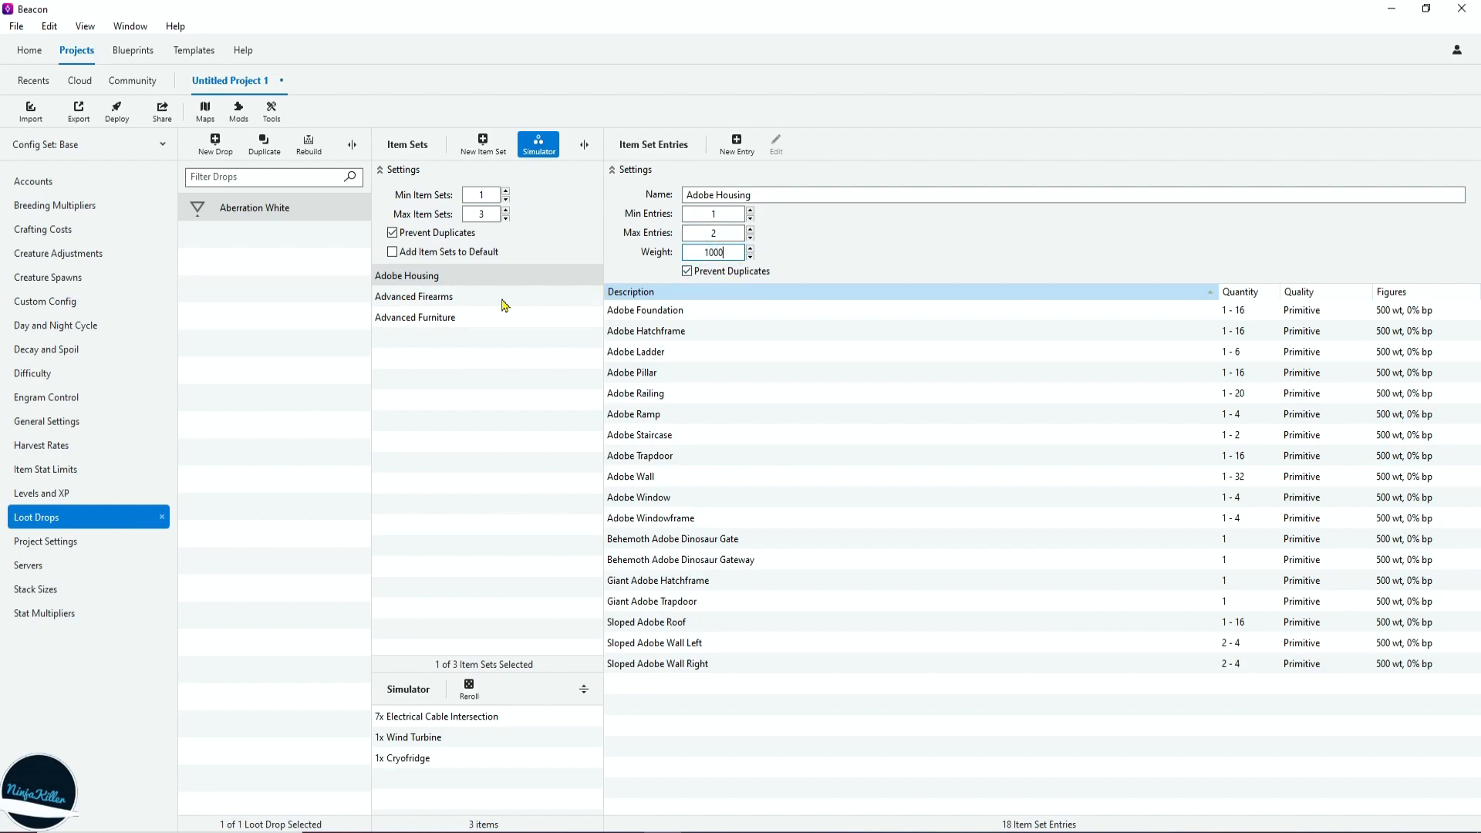
click(502, 300)
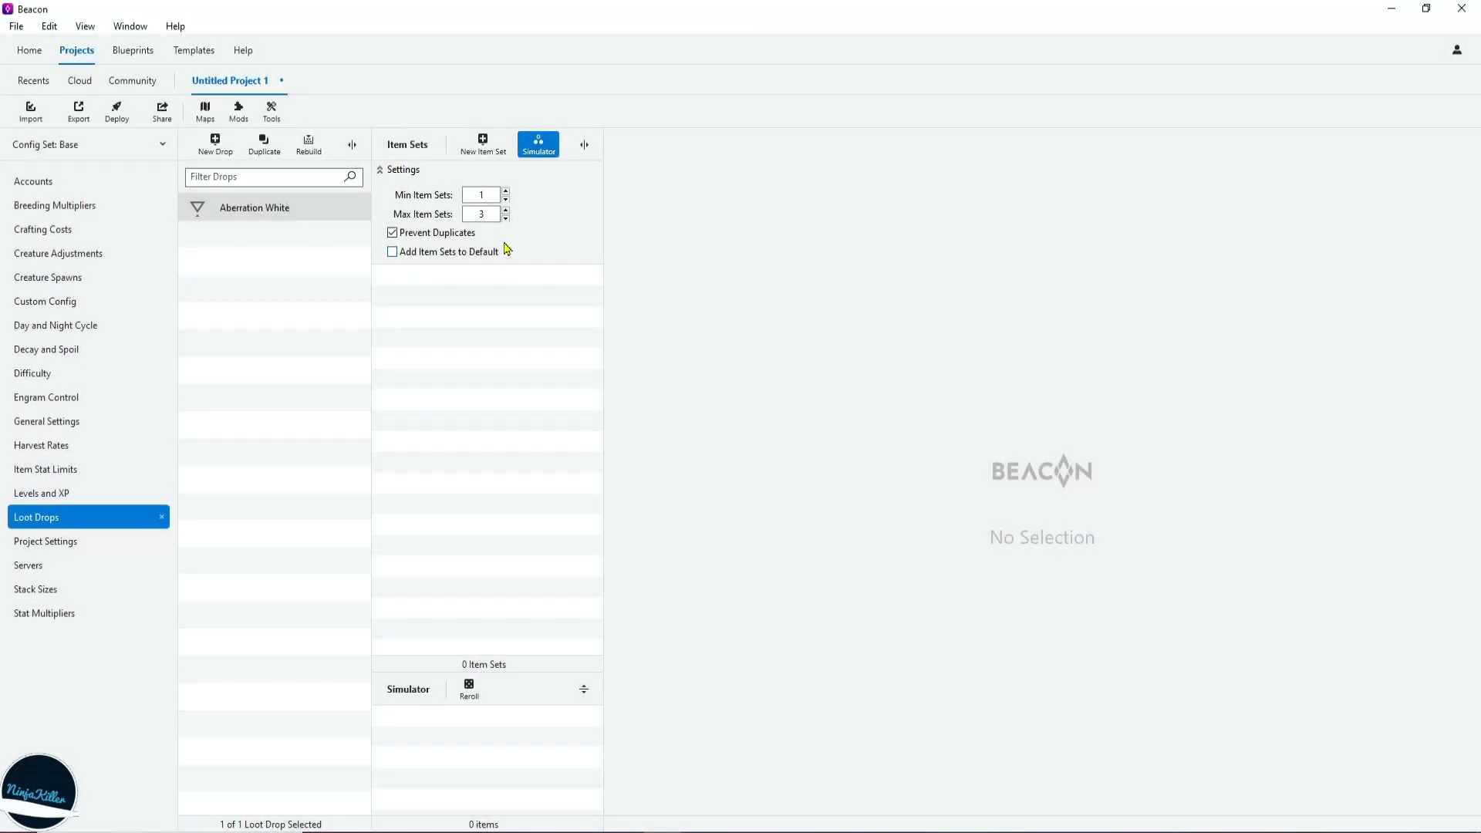
- Create an item set named weapons in the Aberration White drop and start a new entry in it
click(483, 144)
drag(780, 195, 602, 199)
text(weapons)
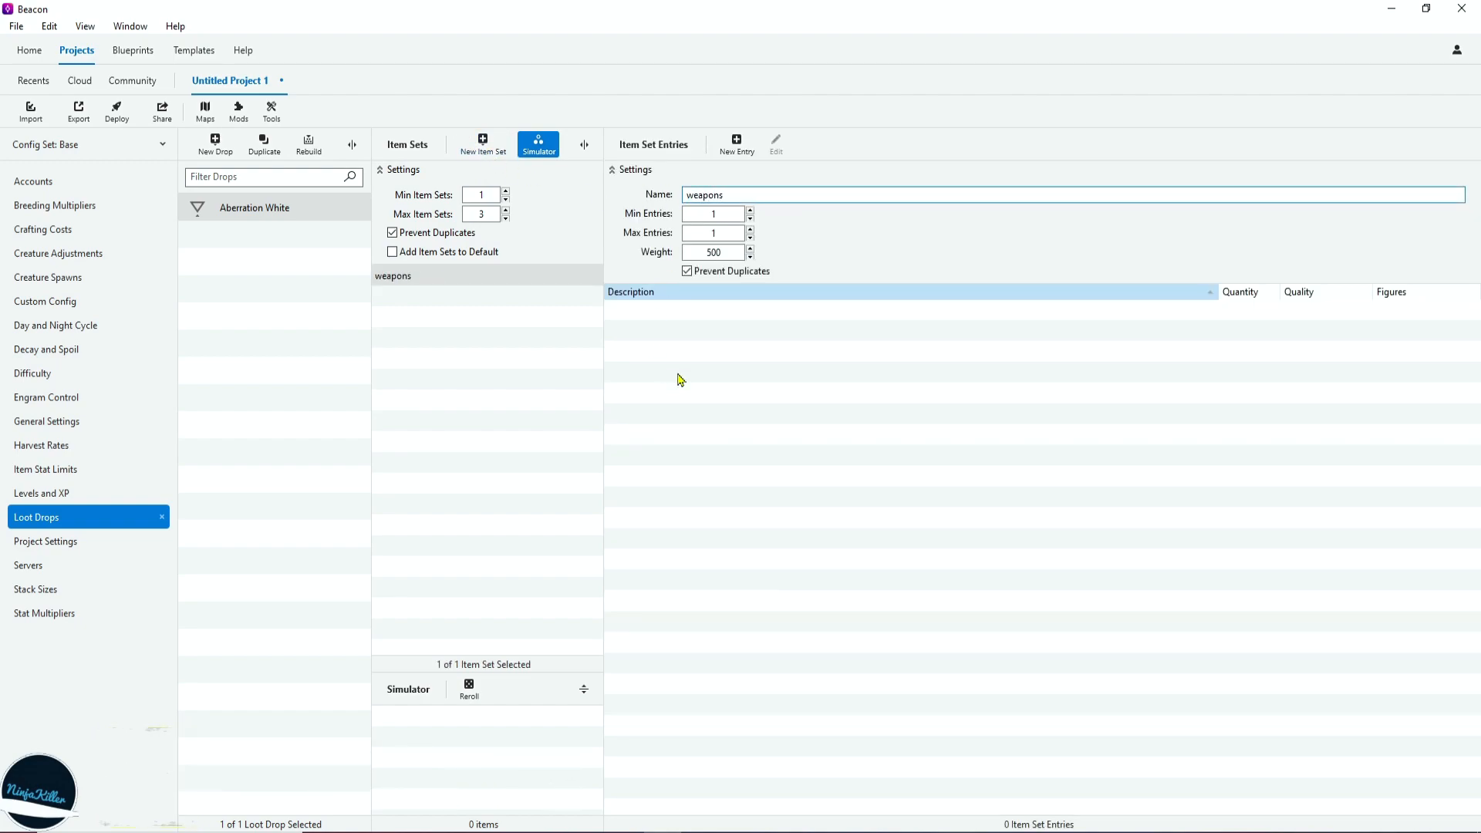
click(746, 147)
click(746, 146)
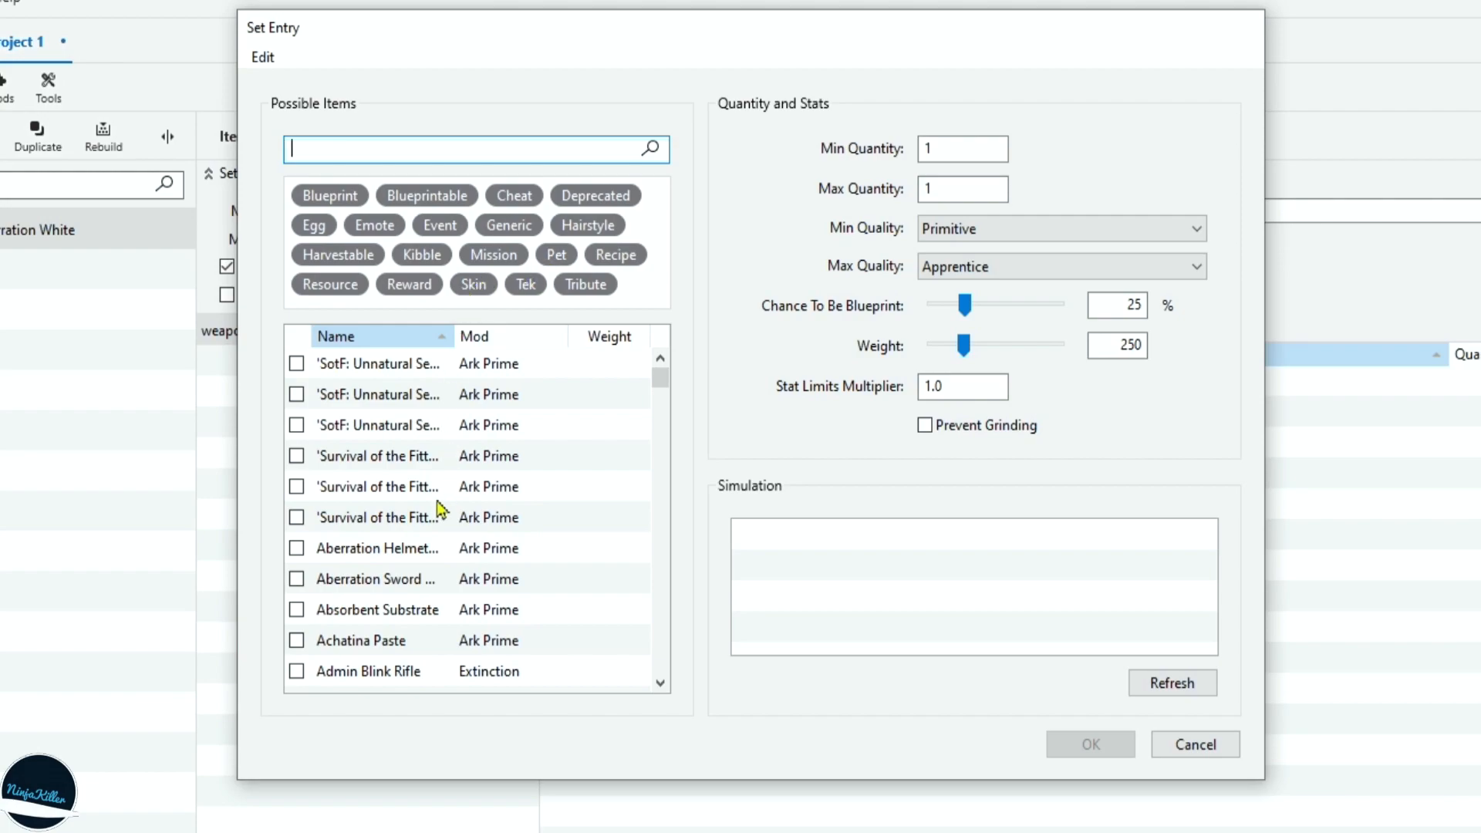
- Try including and excluding the Skin tag in the possible items filter, and clear the filter
click(473, 285)
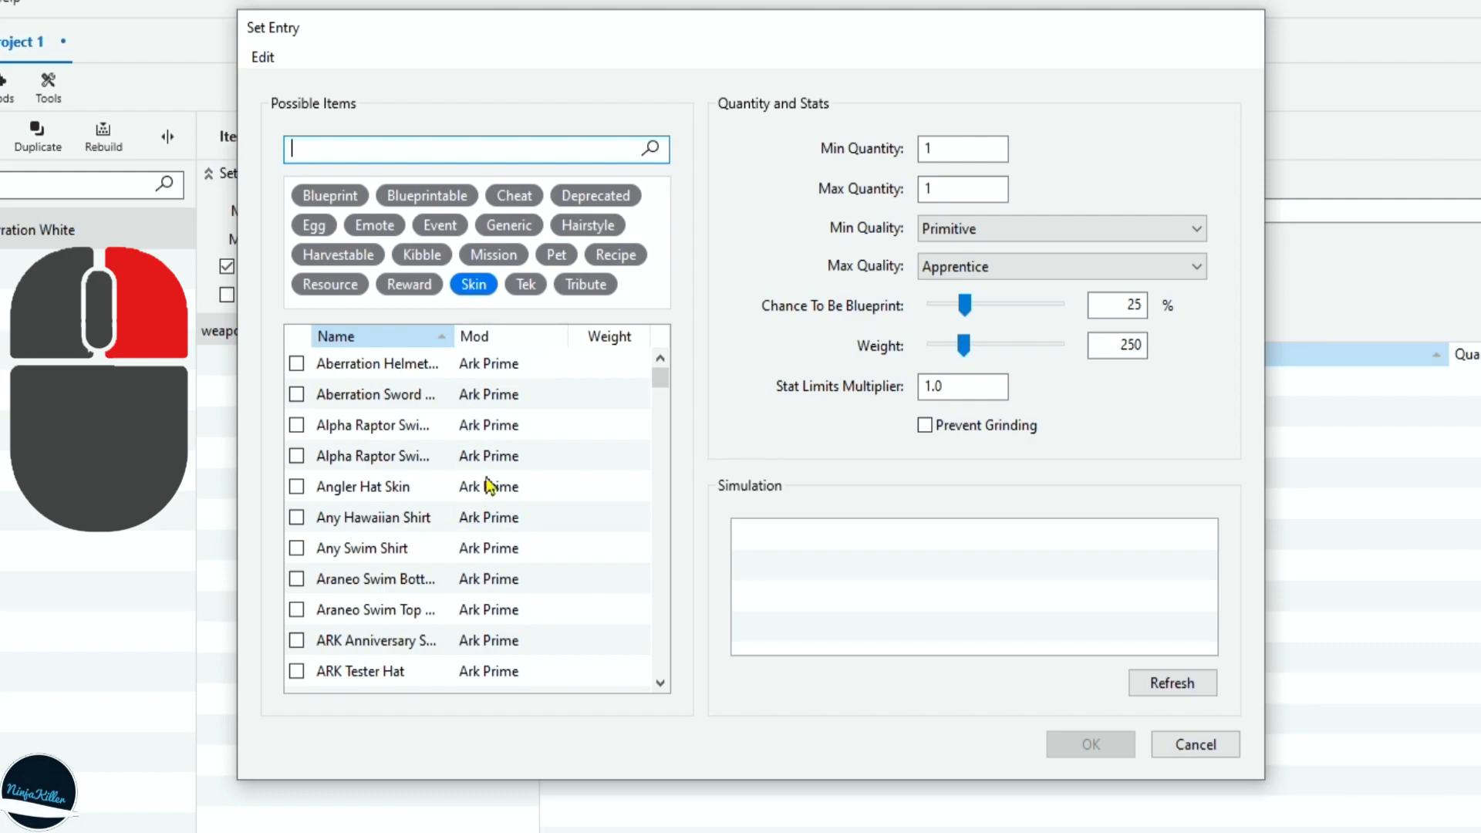
right_click(496, 291)
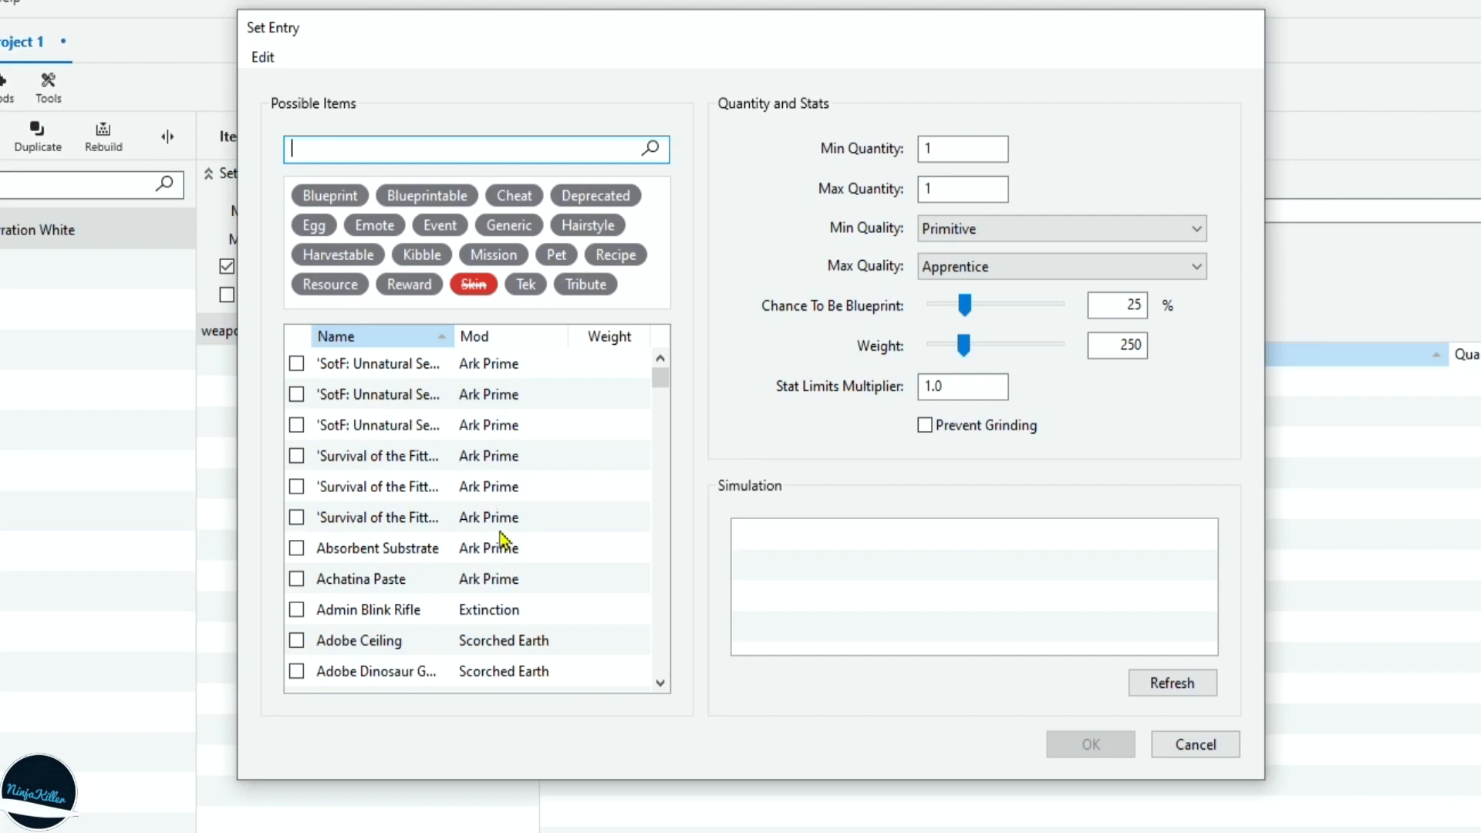
click(490, 292)
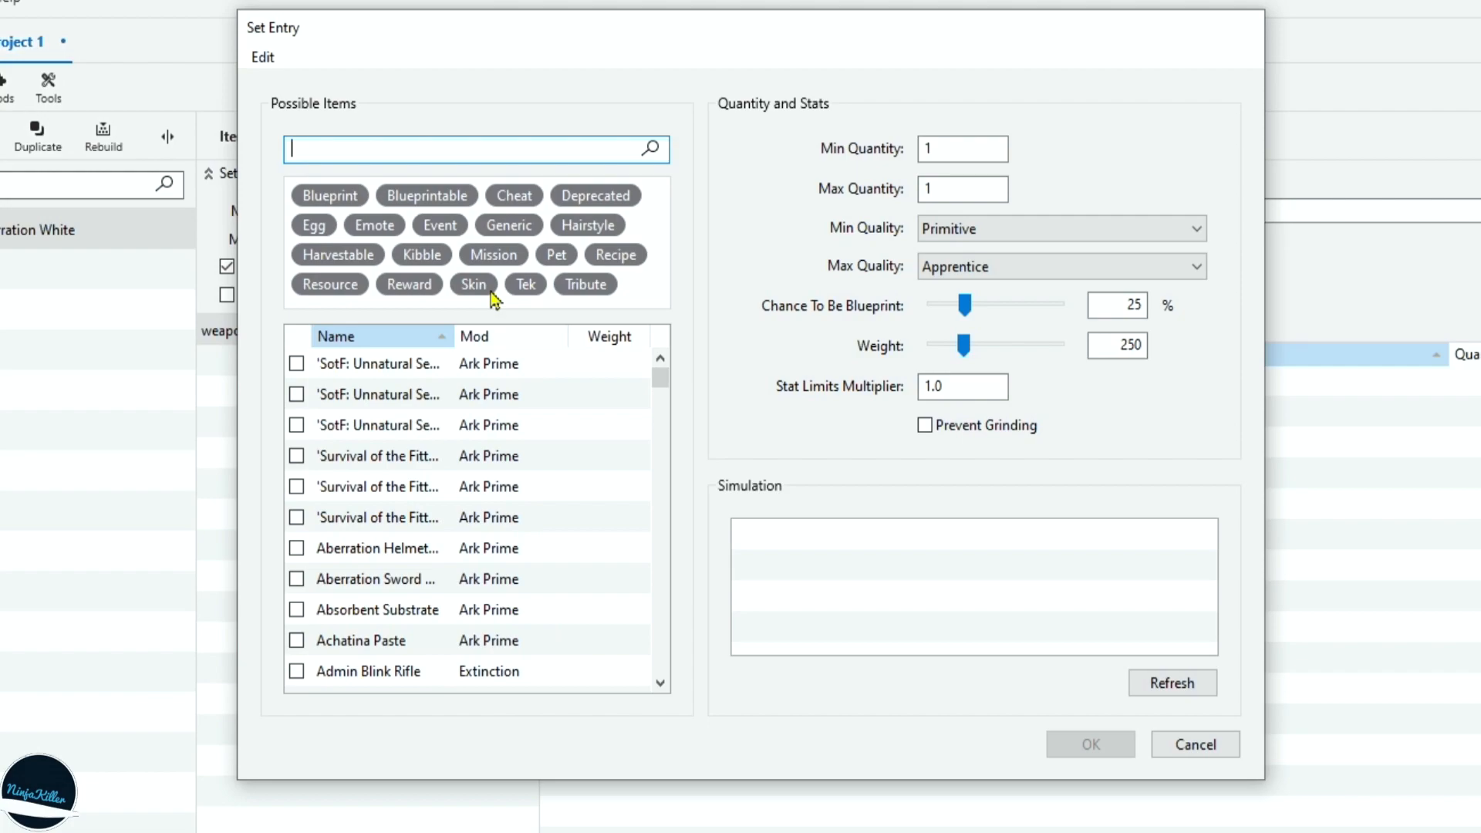
- Search the possible items for shotgun and select Pump-Action Shotgun and Shotgun
click(392, 145)
text(shotgun)
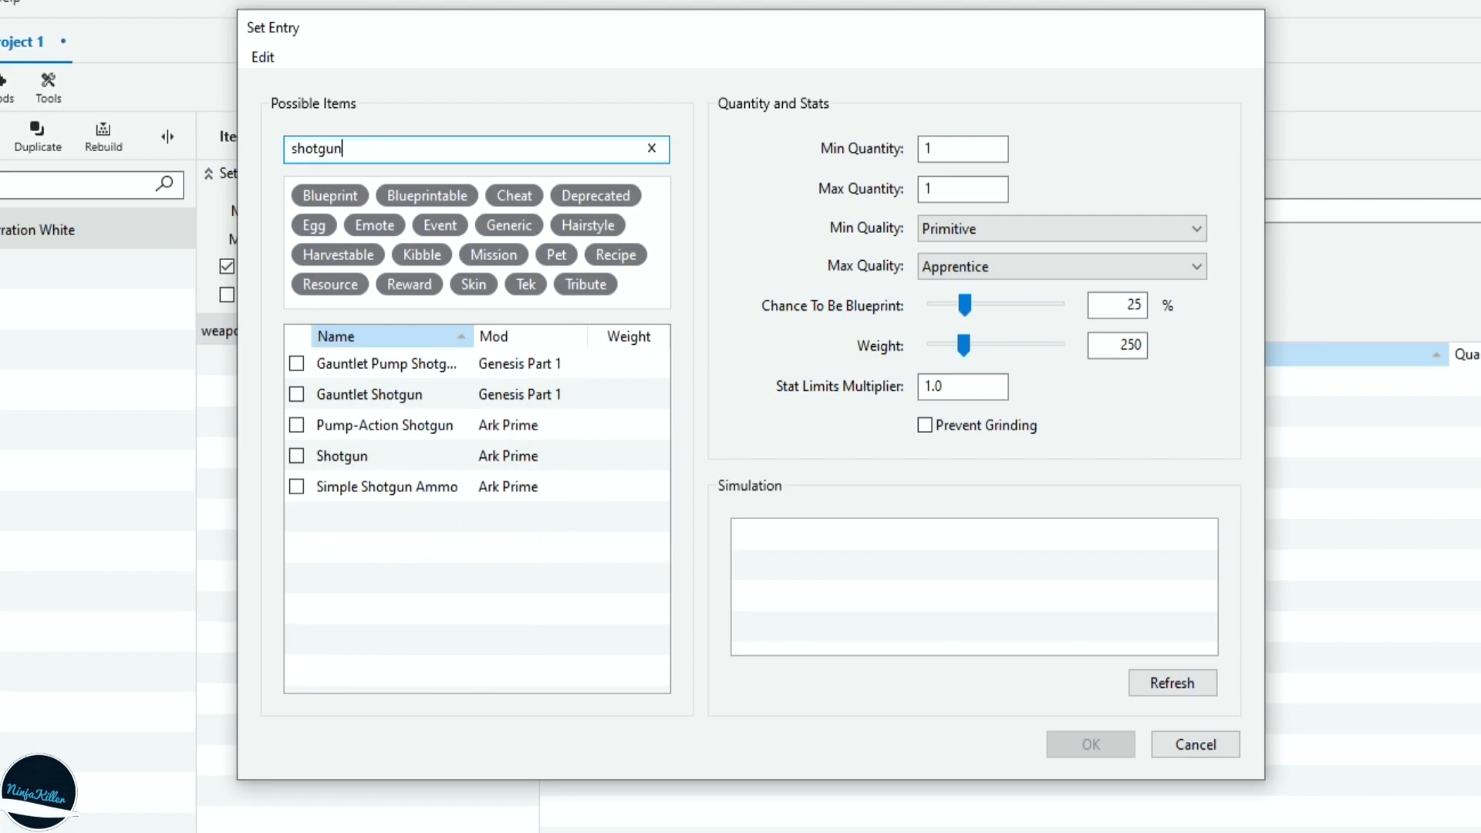
click(296, 425)
click(296, 456)
- Set the shotgun entries' max quantity to 10 and both min and max quality to Ascendant
click(967, 185)
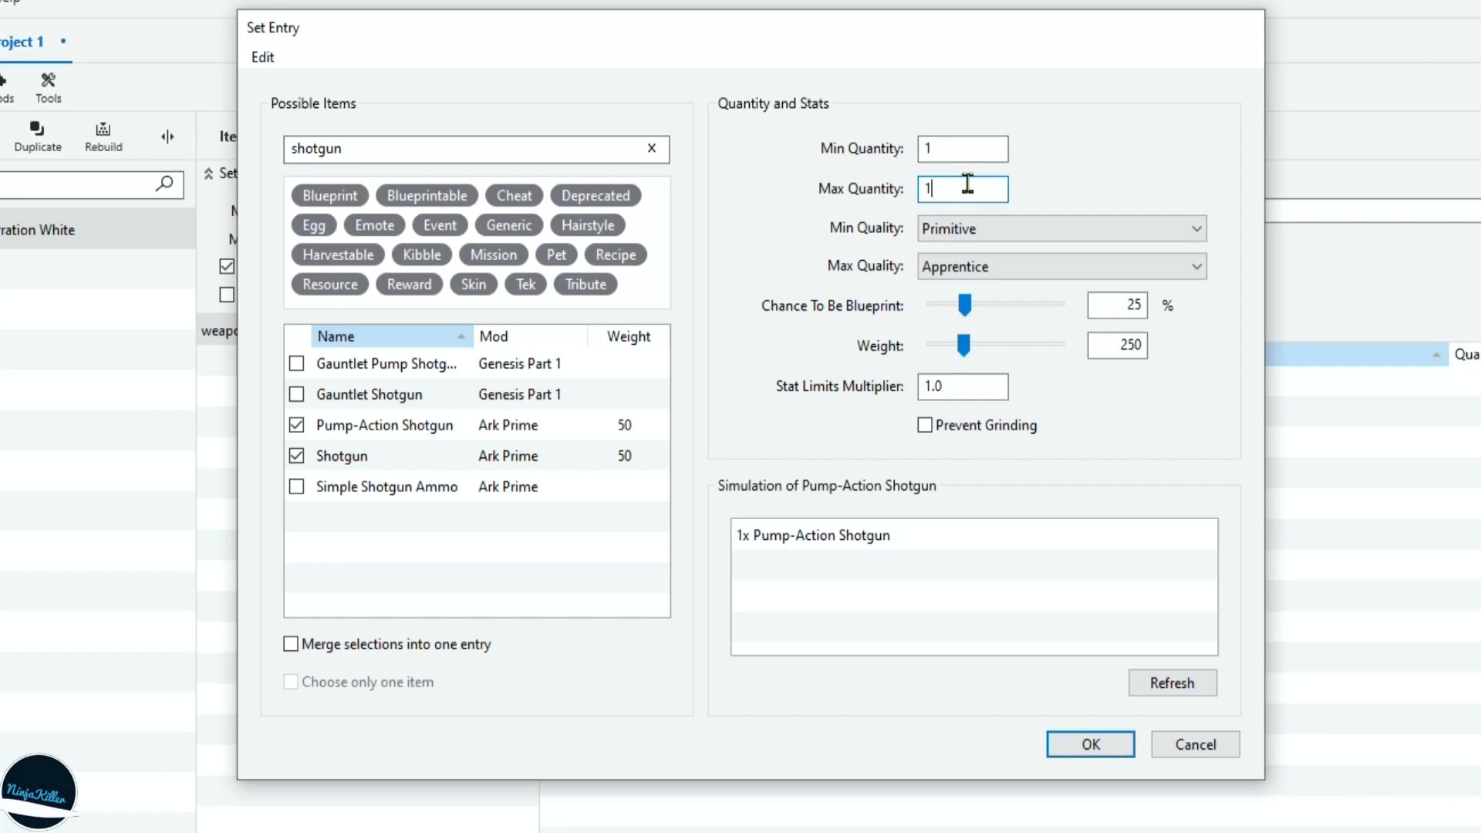
text(0)
click(1081, 224)
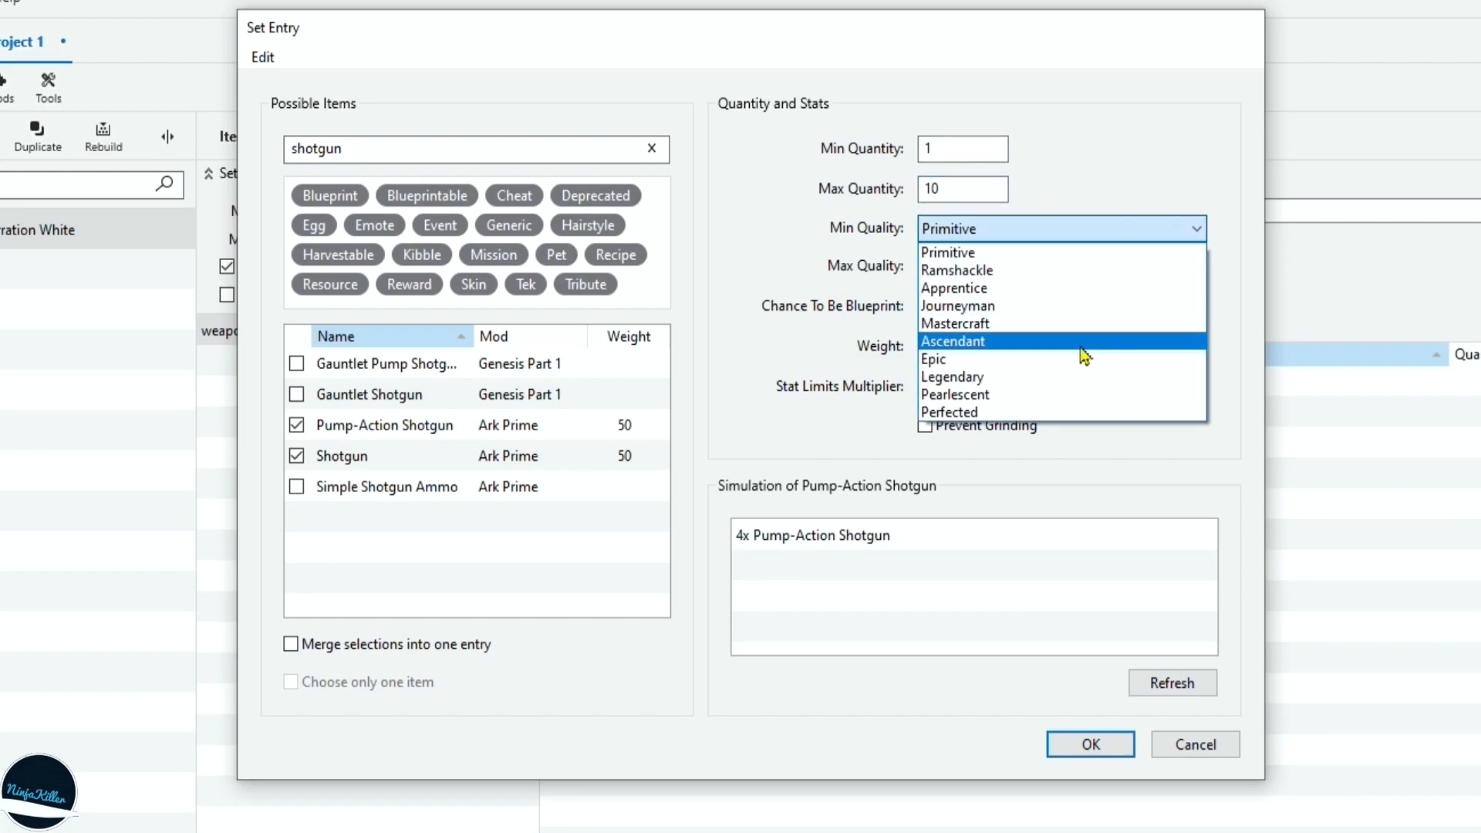
click(1052, 340)
click(956, 268)
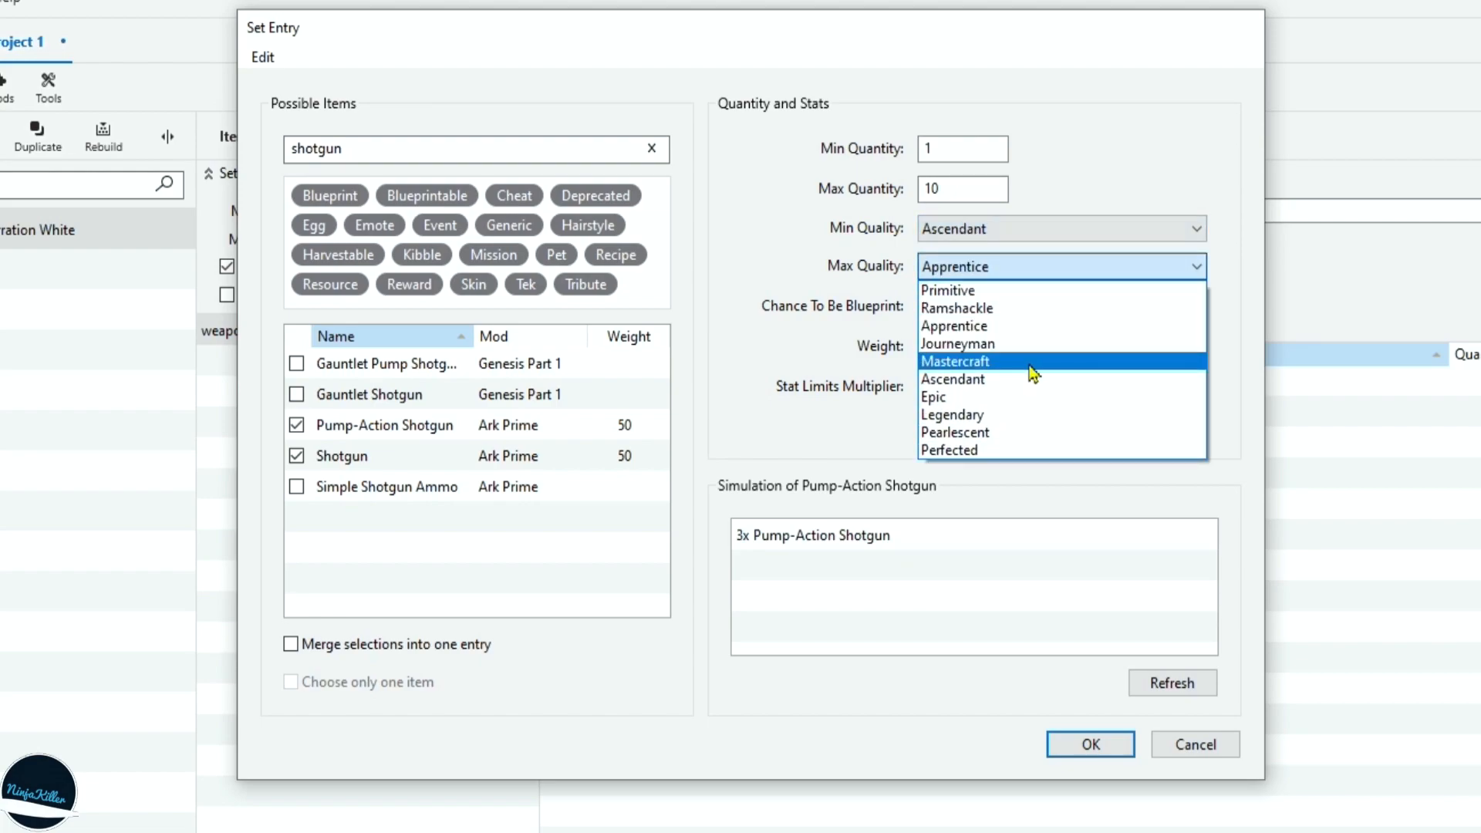
click(1037, 377)
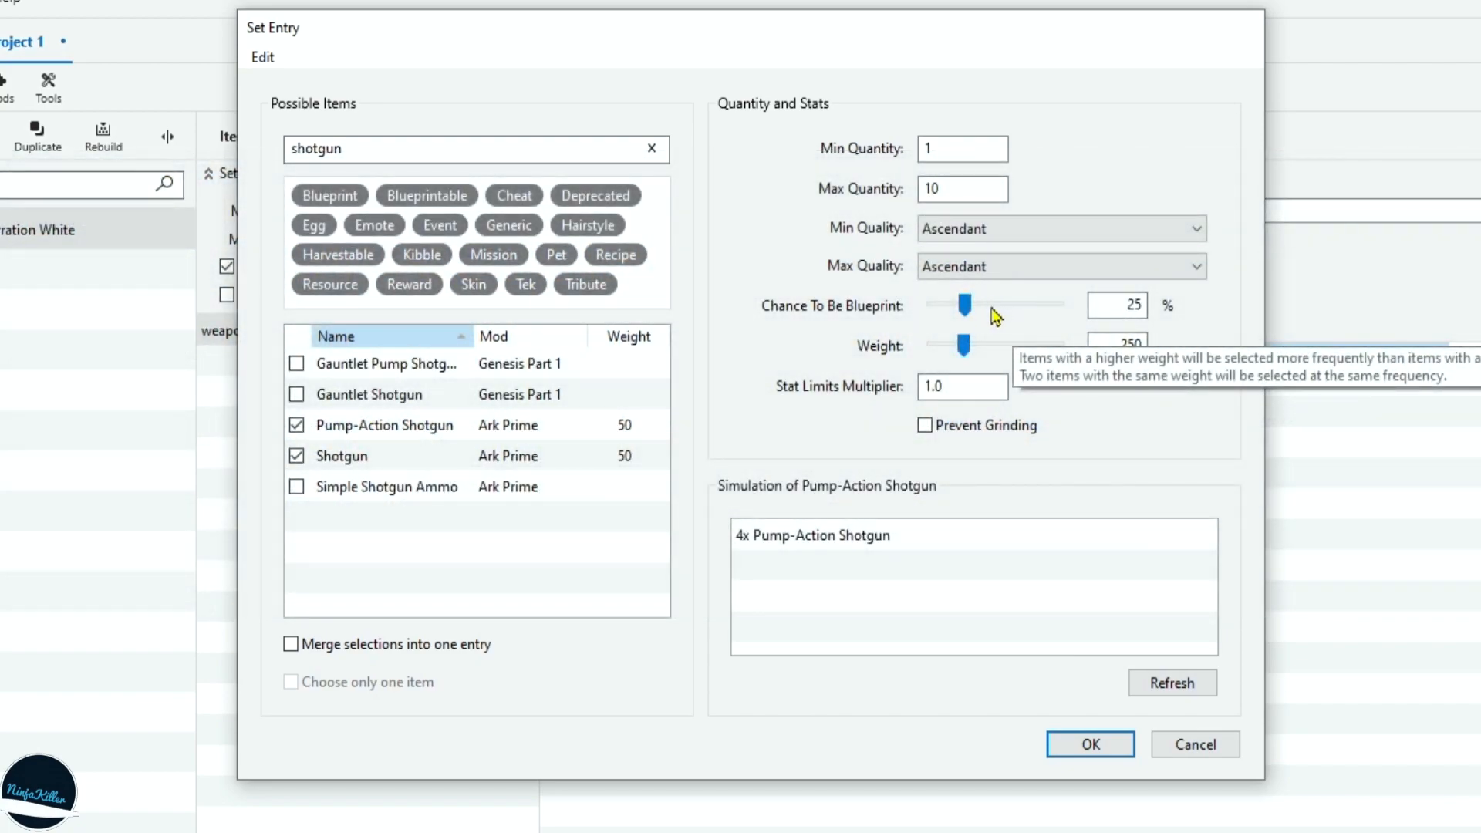
- Set the shotgun entries' chance to be blueprint to 0% and their weight to 146
drag(964, 314, 1070, 359)
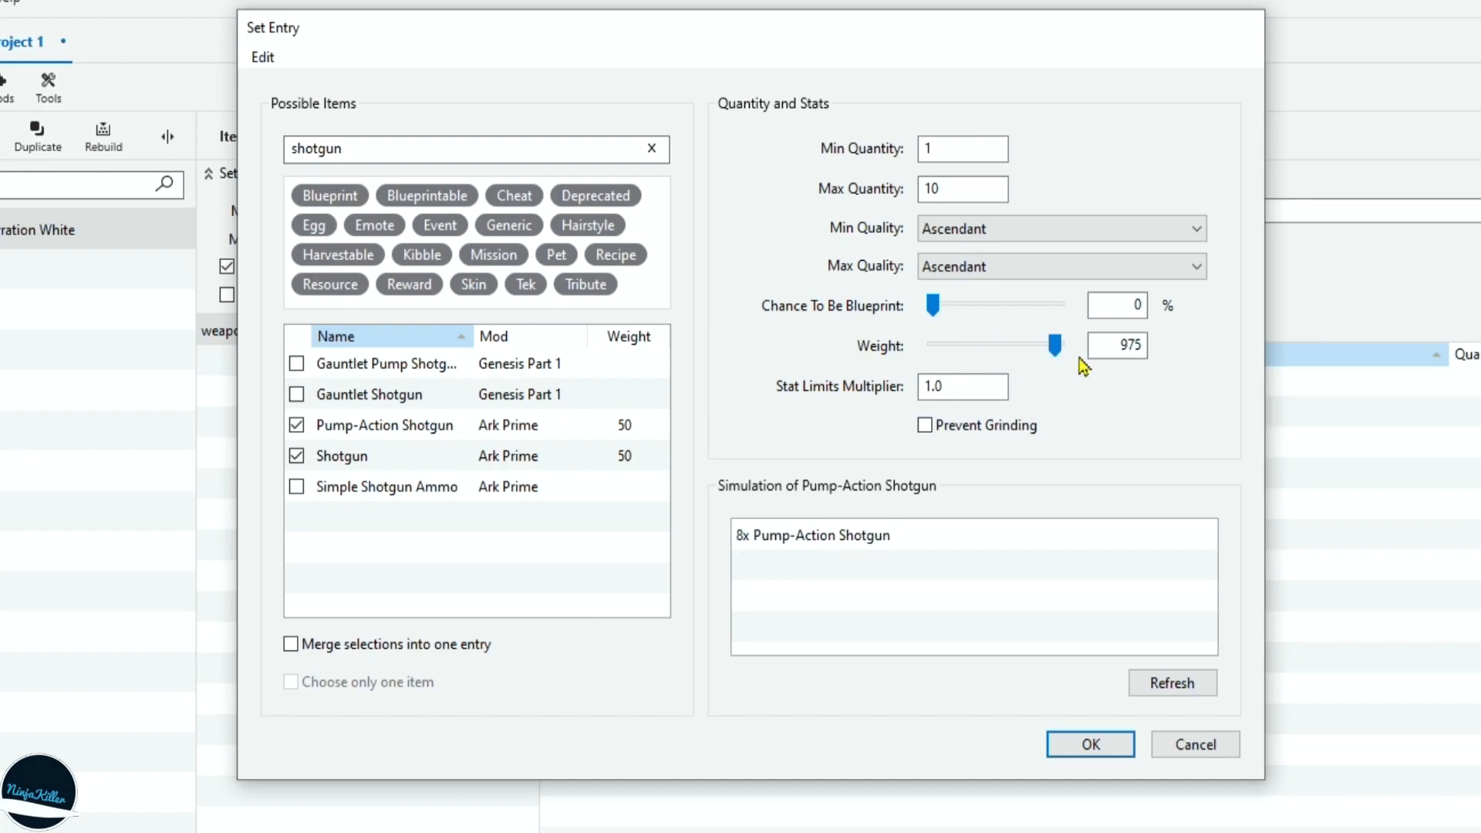
click(949, 347)
drag(1050, 347, 951, 345)
- Set the stat limits multiplier to 1.2, enable Prevent Grinding, and add the shotgun entries to the weapons set
click(1000, 386)
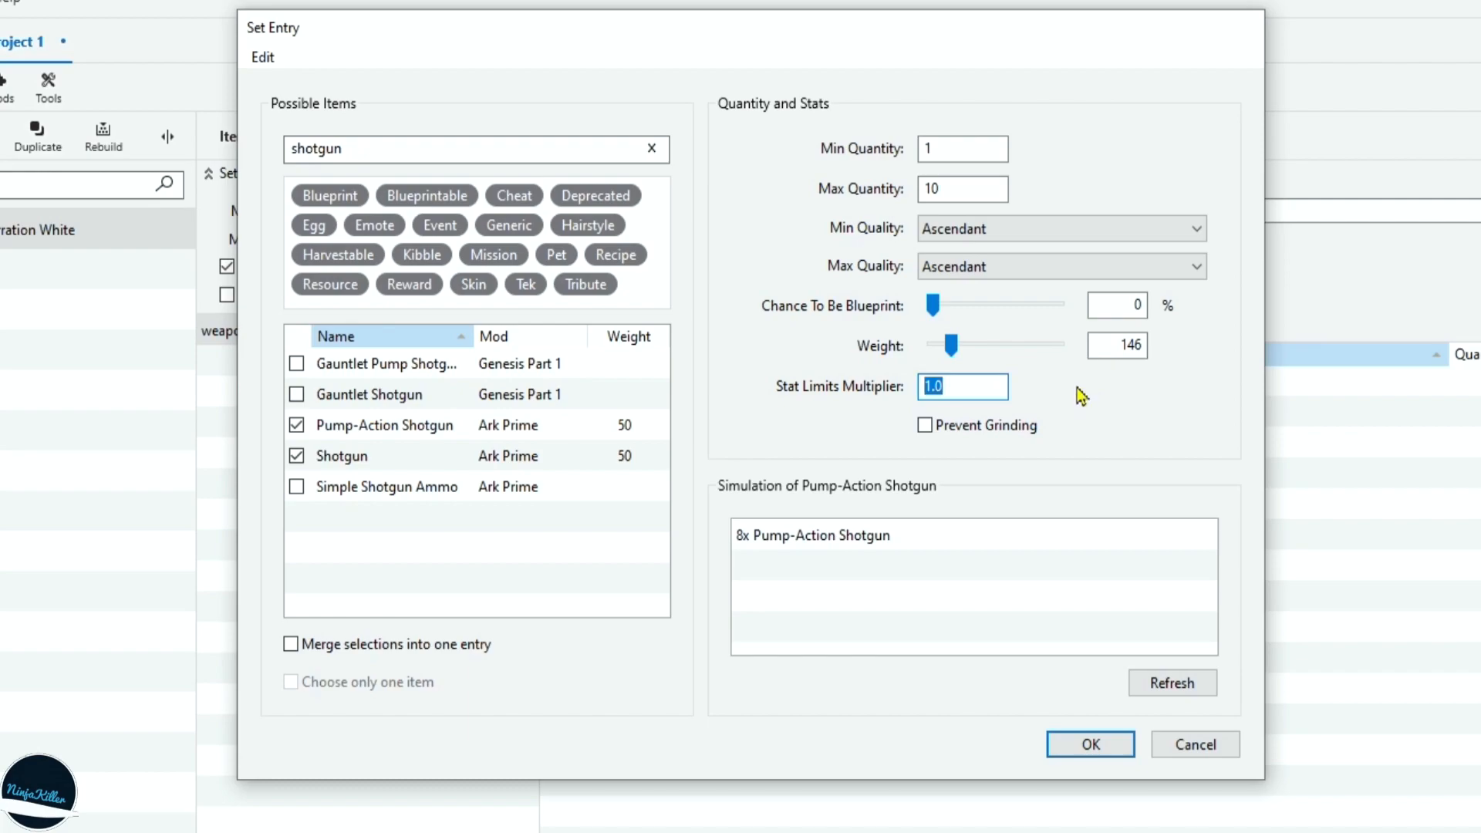
text(1)
click(973, 430)
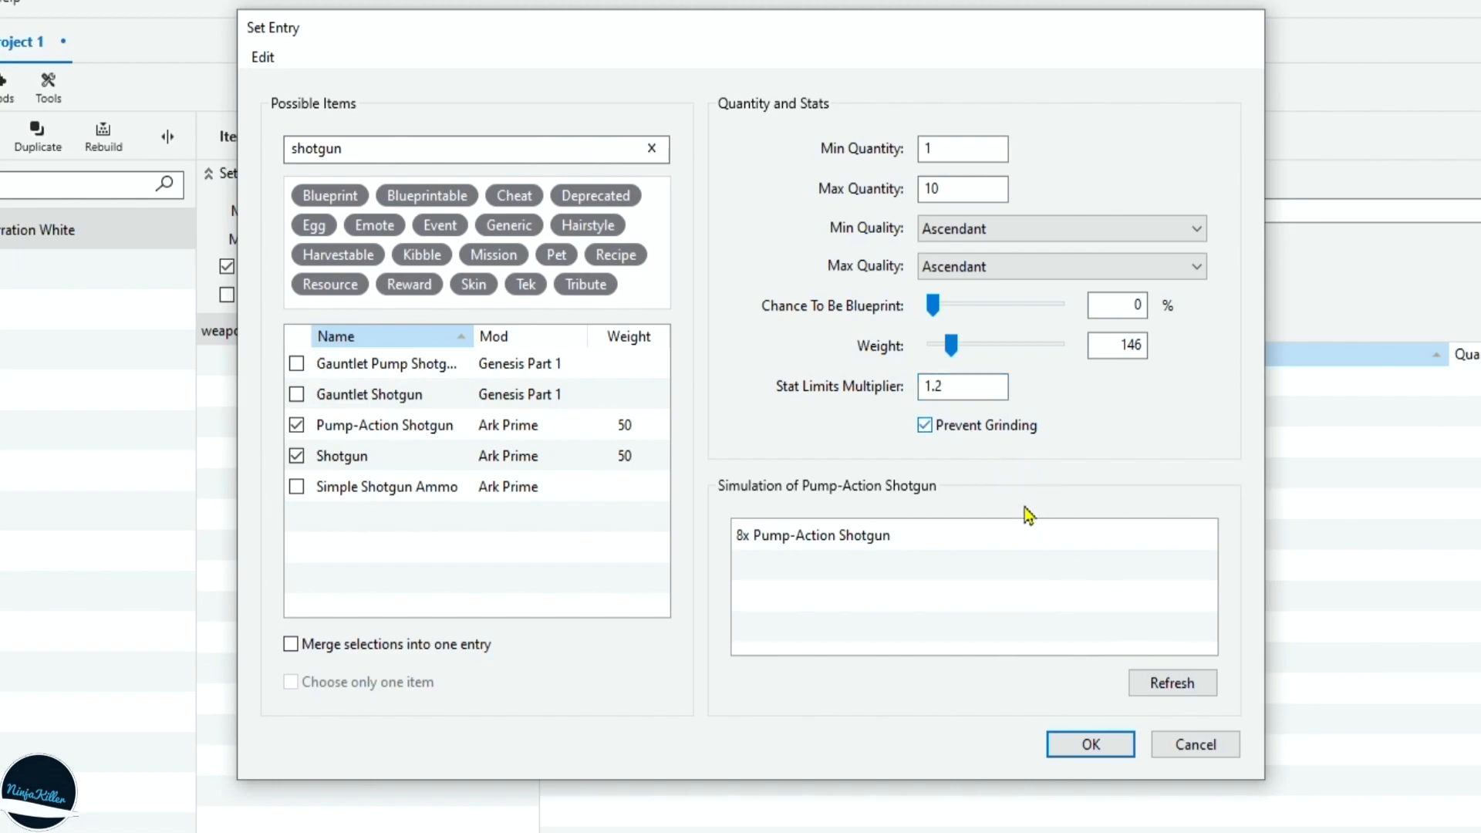
click(1182, 684)
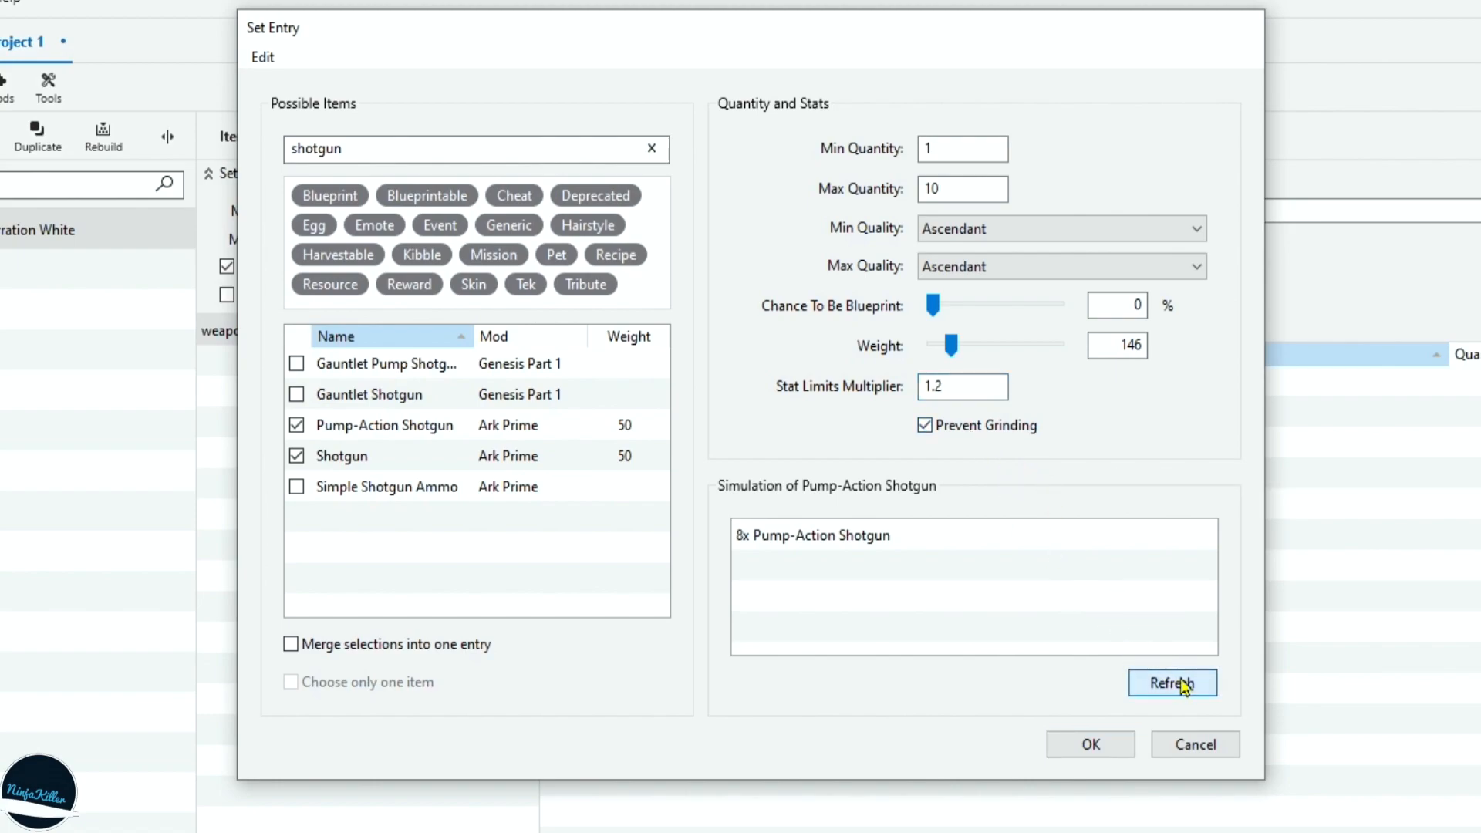
click(1074, 741)
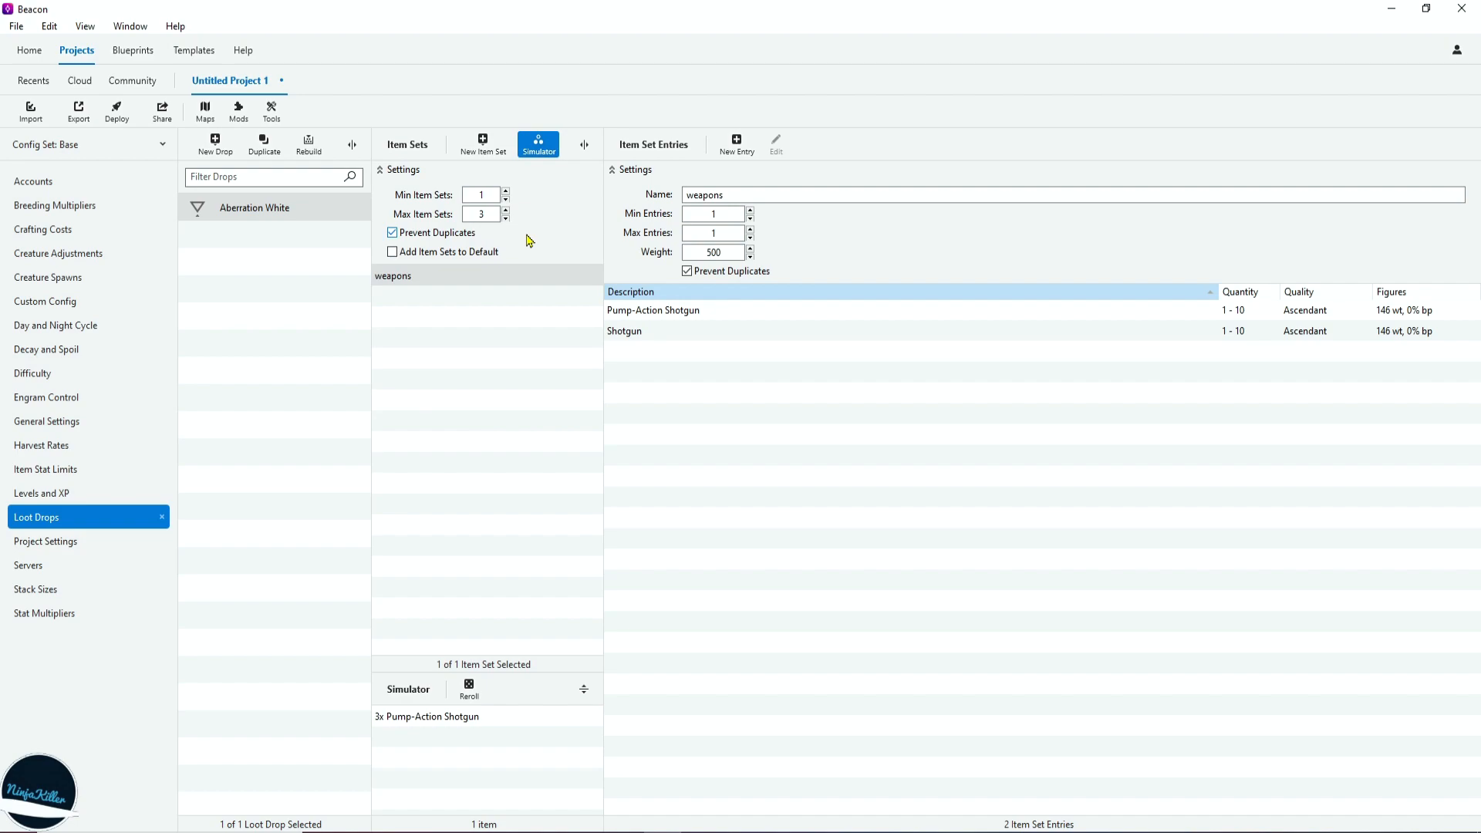
- Create an item set named ammo and start a new entry in it
click(484, 143)
text(ammo)
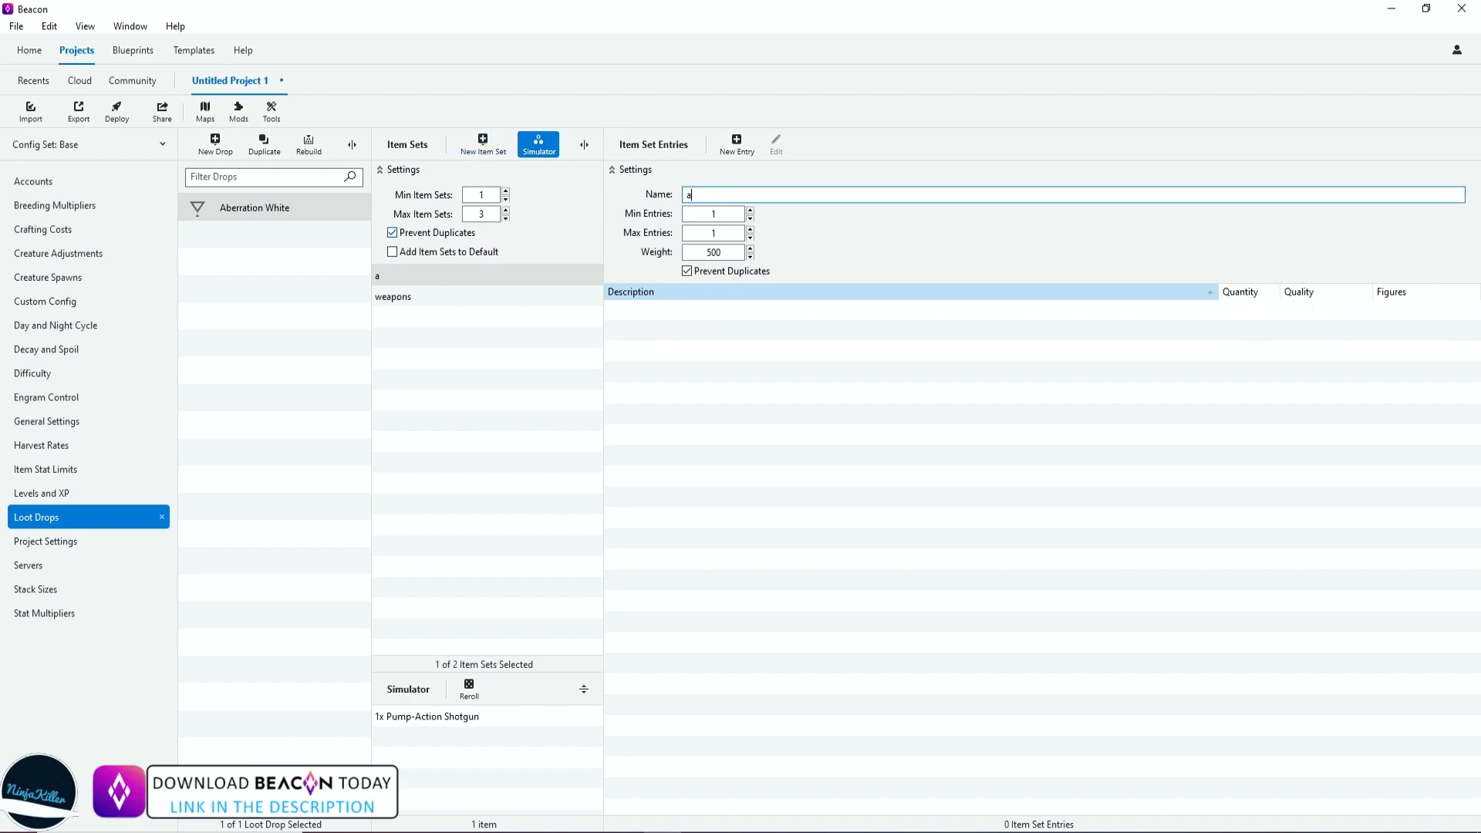
click(738, 152)
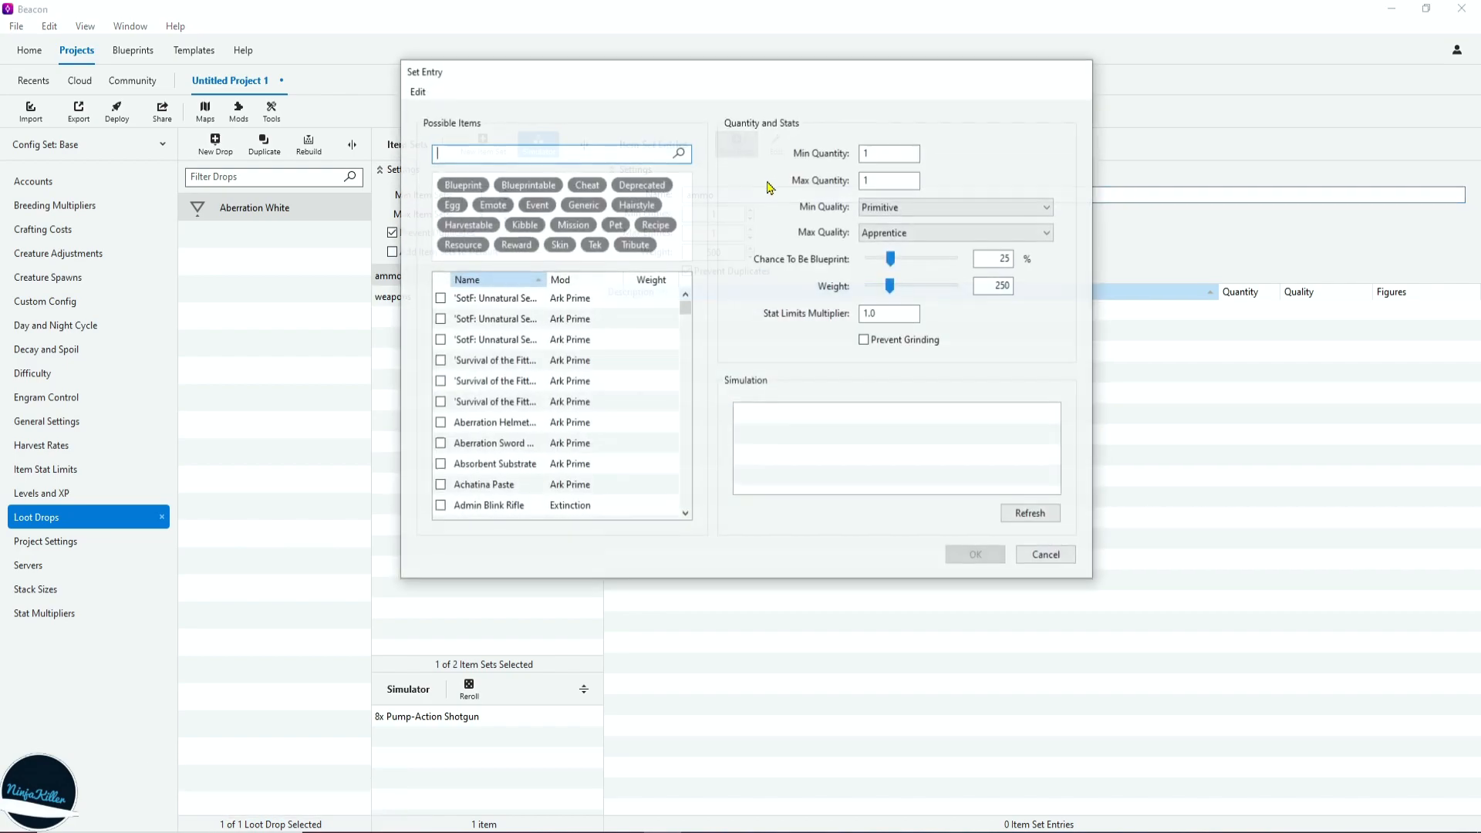
- Search for bullet and select the Advanced, Advanced Rifle, Advanced Sniper and Simple Bullets, plus Simple Rifle and Simple Shotgun Ammo
text(bul)
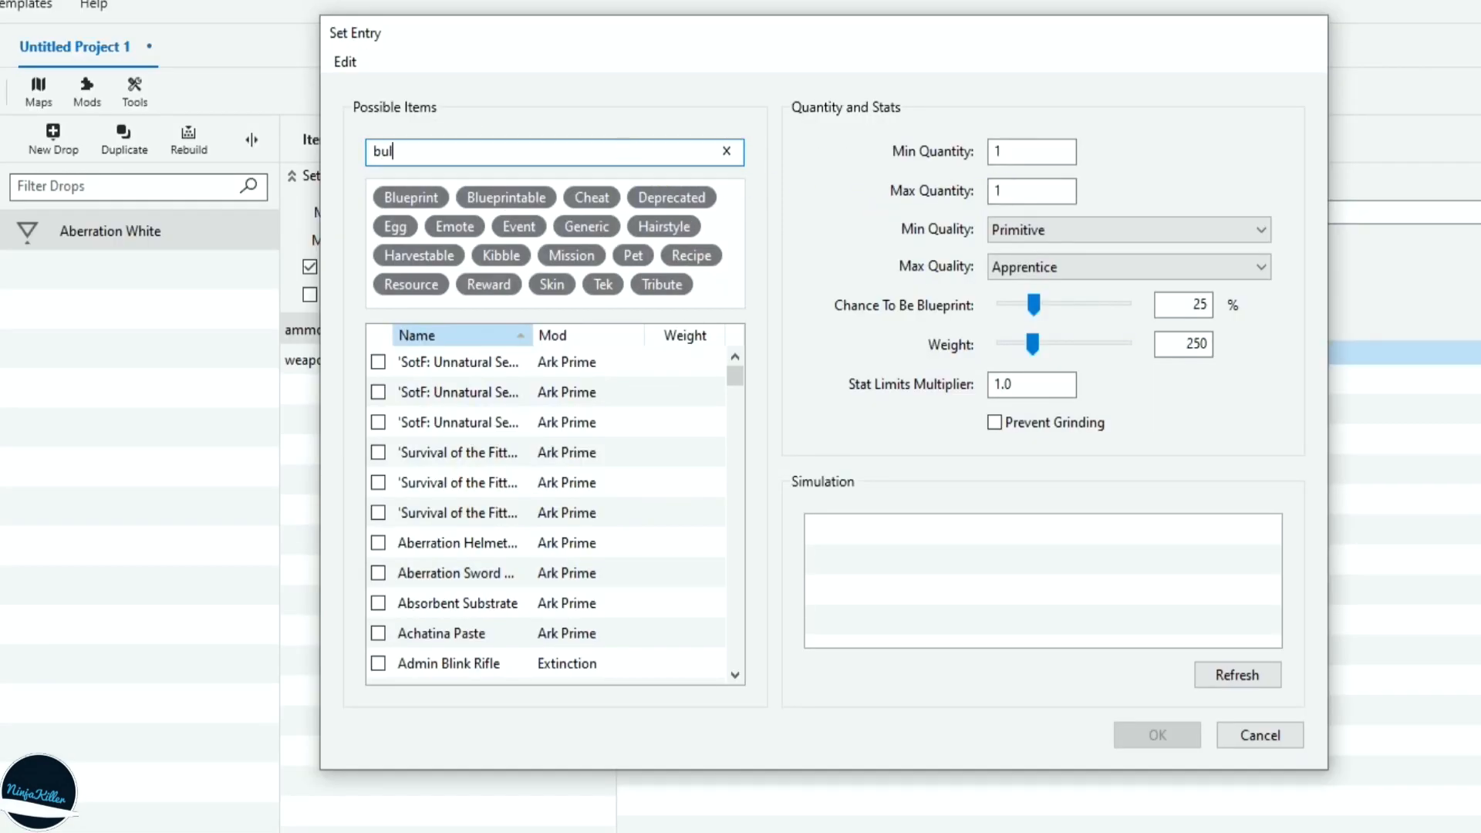
text(let)
click(377, 361)
click(378, 391)
click(378, 422)
click(377, 452)
click(378, 482)
click(378, 512)
- Set the ammo entry's max quantity to 100 and merge the selections into one entry
click(1033, 192)
text(00)
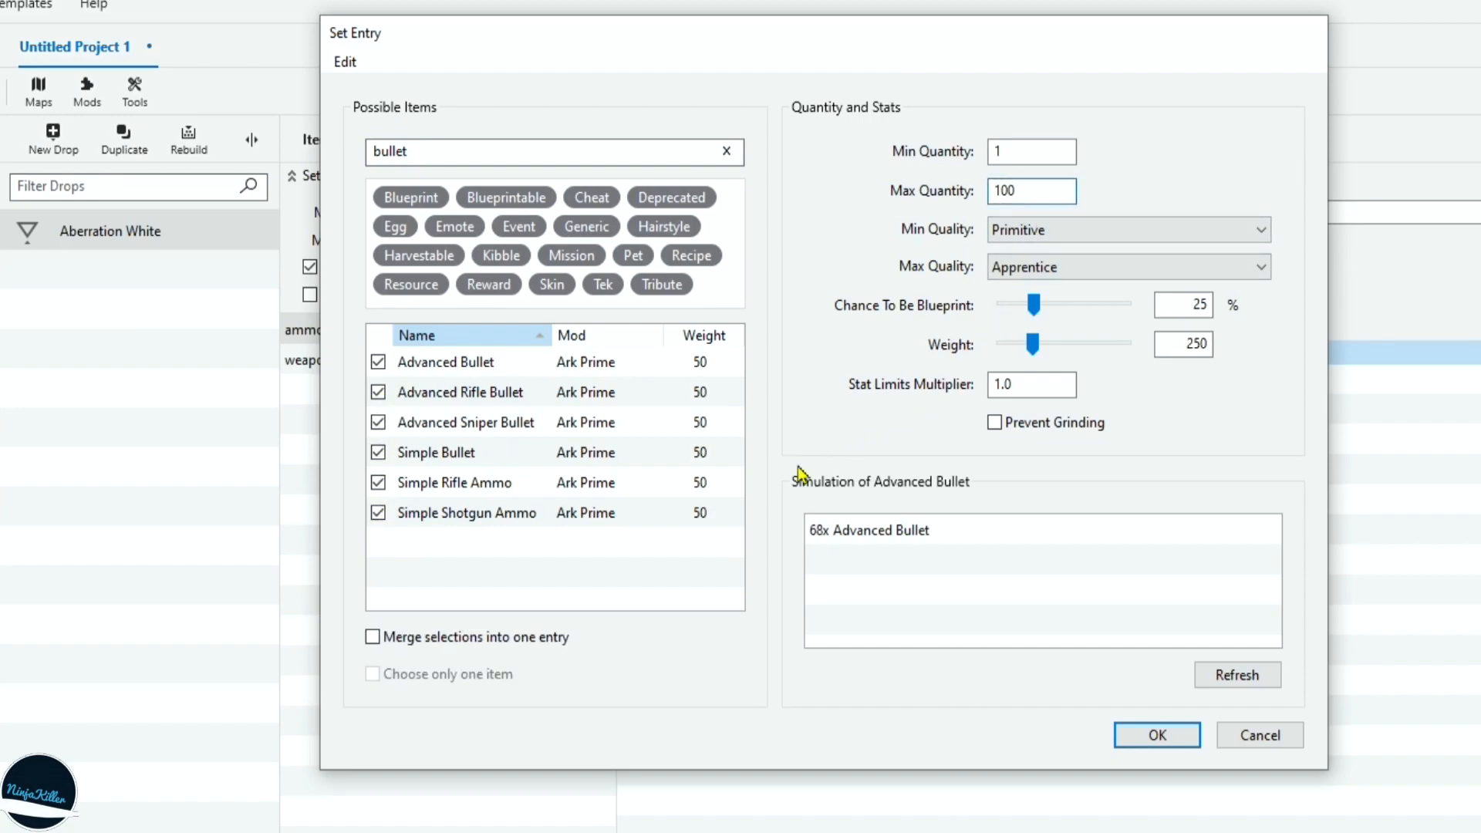
click(503, 642)
- Refresh the simulation repeatedly to examine which items and quantities the merged ammo entry produces
click(1221, 675)
click(1223, 674)
click(1230, 675)
click(1232, 676)
click(1232, 676)
click(1233, 676)
click(1233, 677)
click(1233, 677)
click(1234, 678)
click(1234, 679)
click(1234, 679)
click(1233, 679)
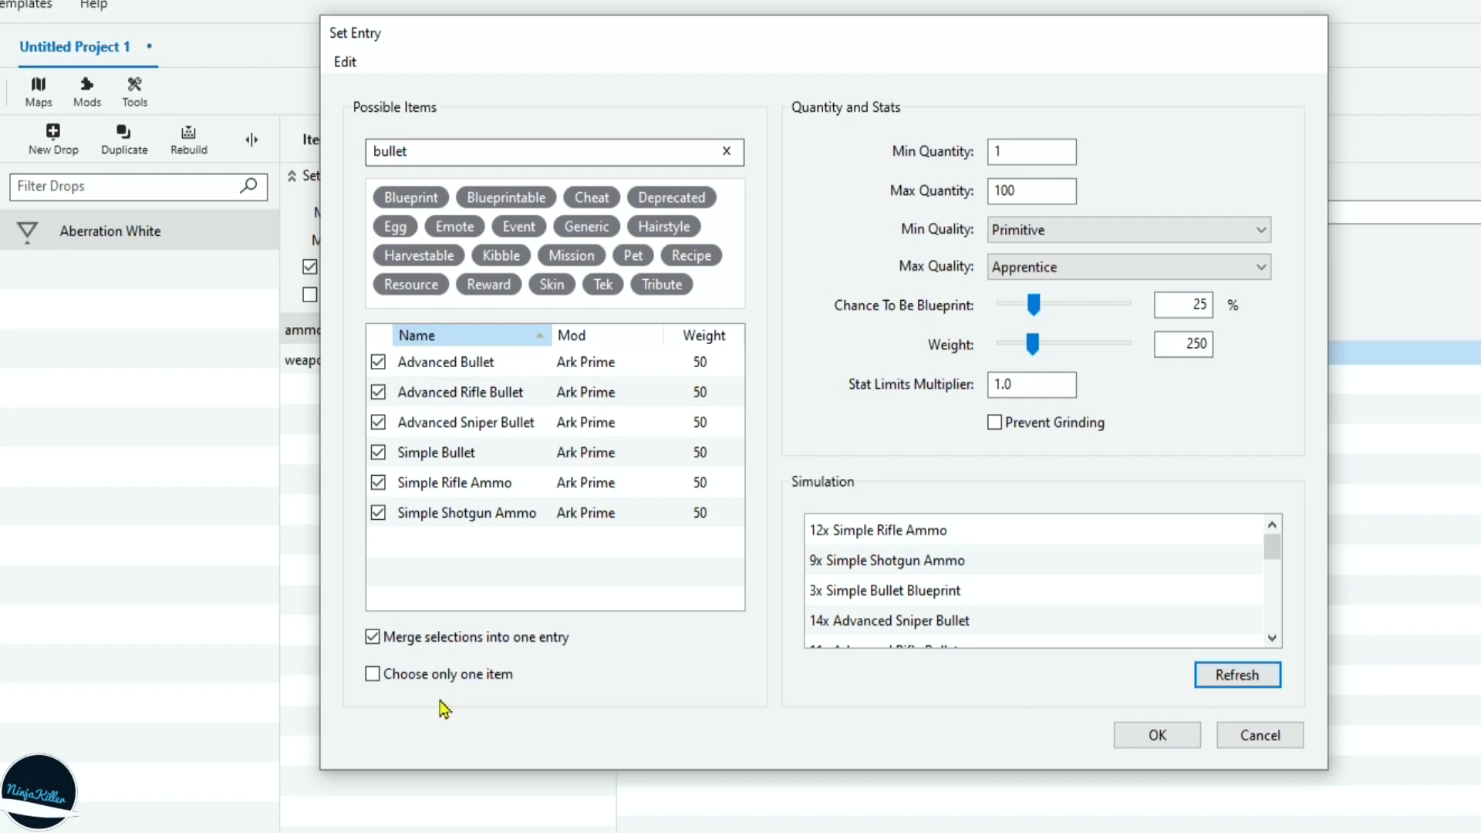
- Make the merged ammo entry choose only one item, check it in repeated simulations, and add it to the ammo set
click(424, 682)
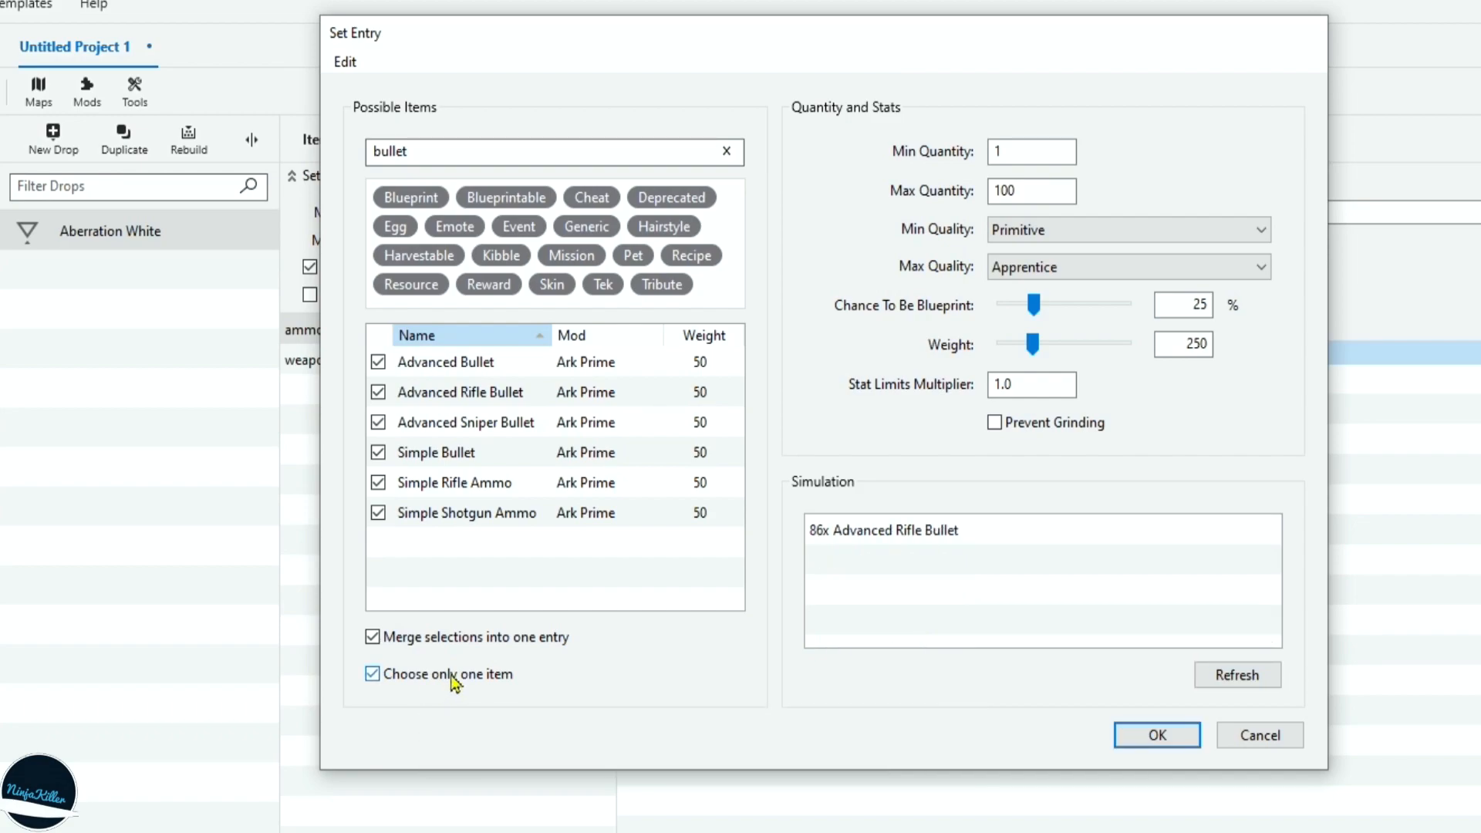
click(1234, 675)
click(1235, 676)
click(1237, 678)
click(1237, 677)
click(1237, 677)
click(1237, 677)
click(1238, 678)
click(1238, 681)
click(1239, 681)
click(1240, 682)
click(1241, 682)
click(1241, 683)
click(1242, 683)
click(1244, 683)
click(1246, 684)
click(1247, 684)
click(1246, 685)
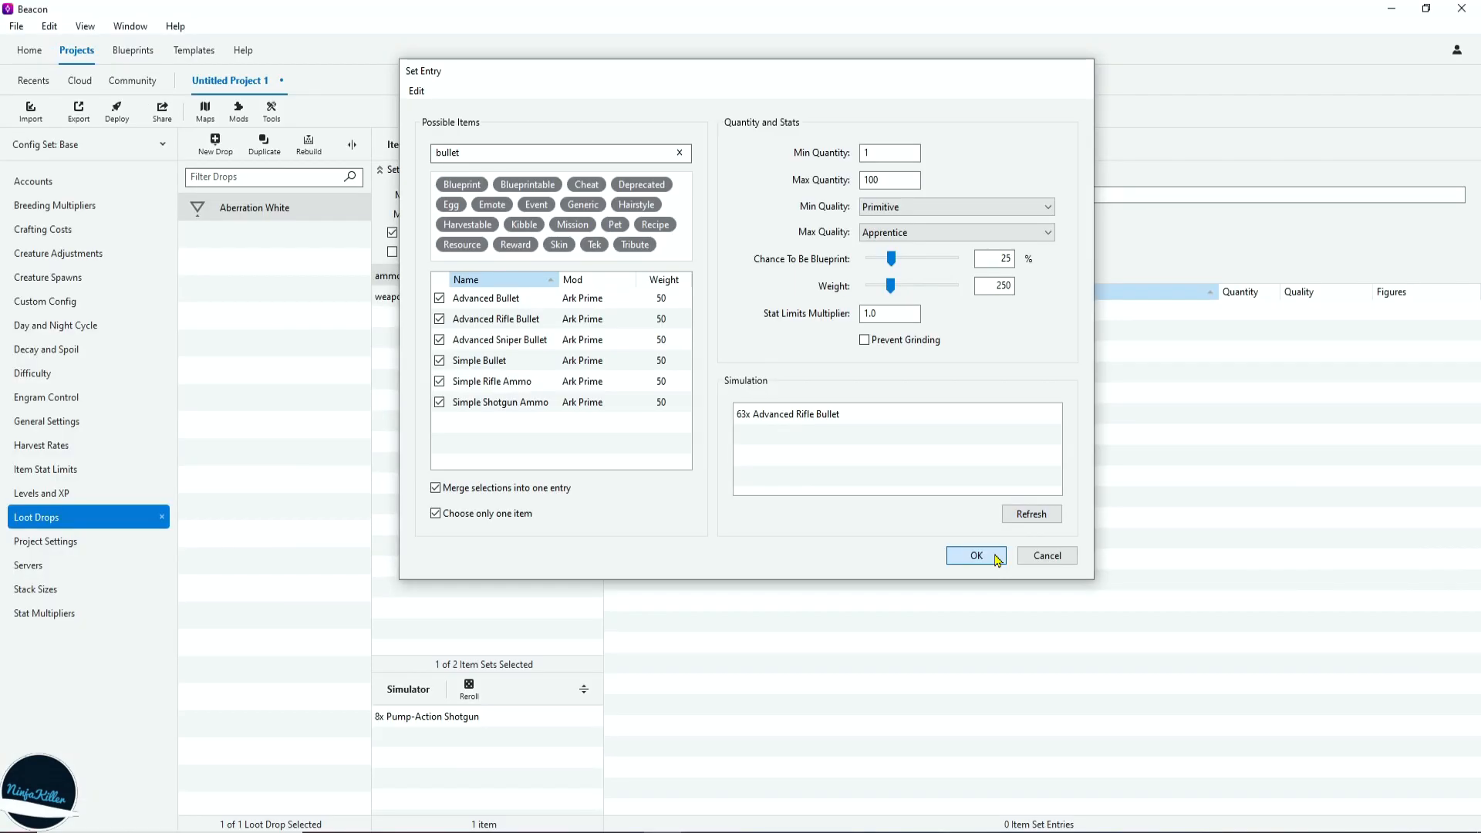
click(1186, 741)
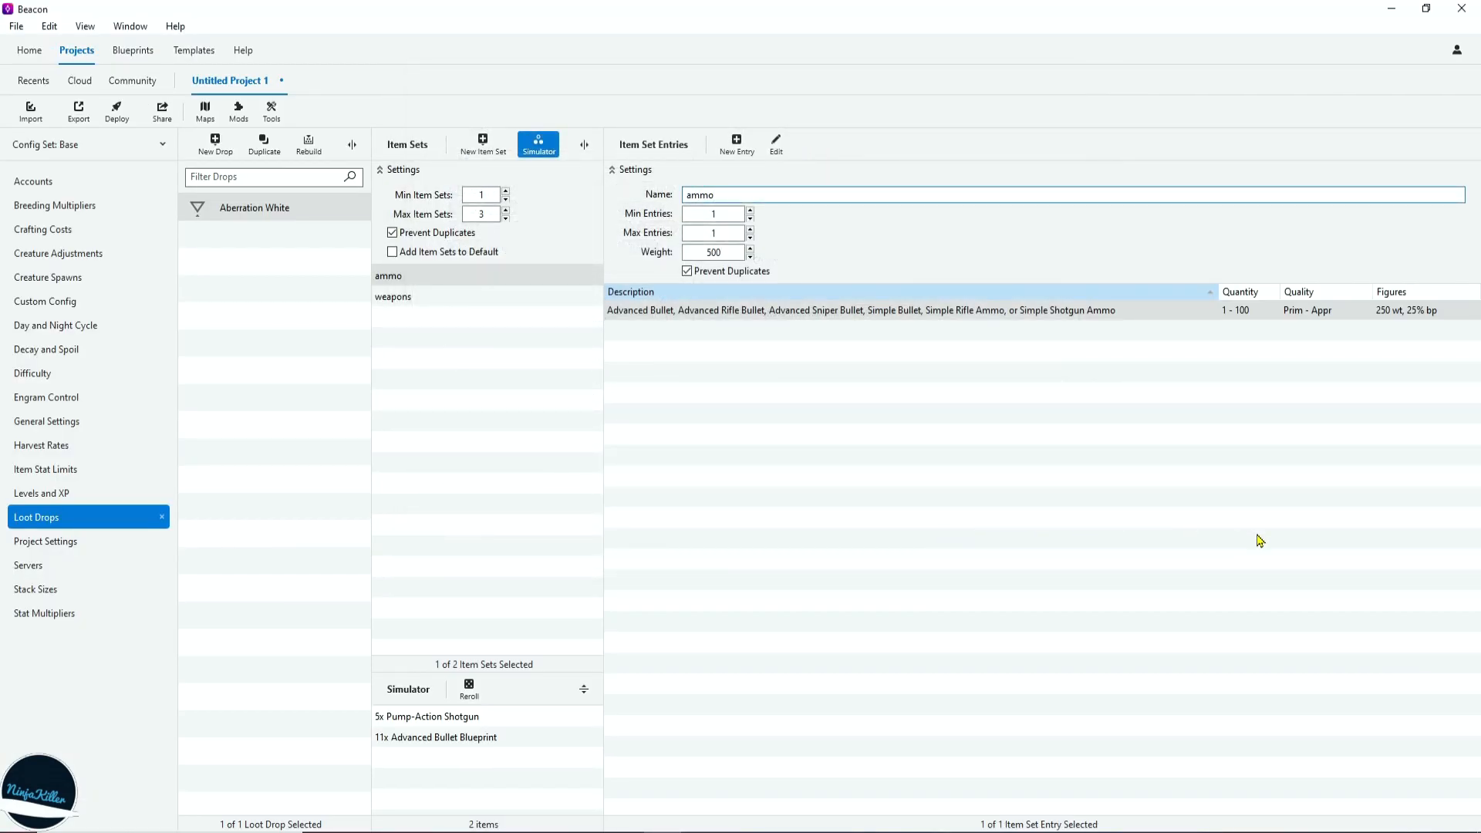
- Export the project and copy the supply crate override line for Aberration White from the generated Game.ini
click(242, 212)
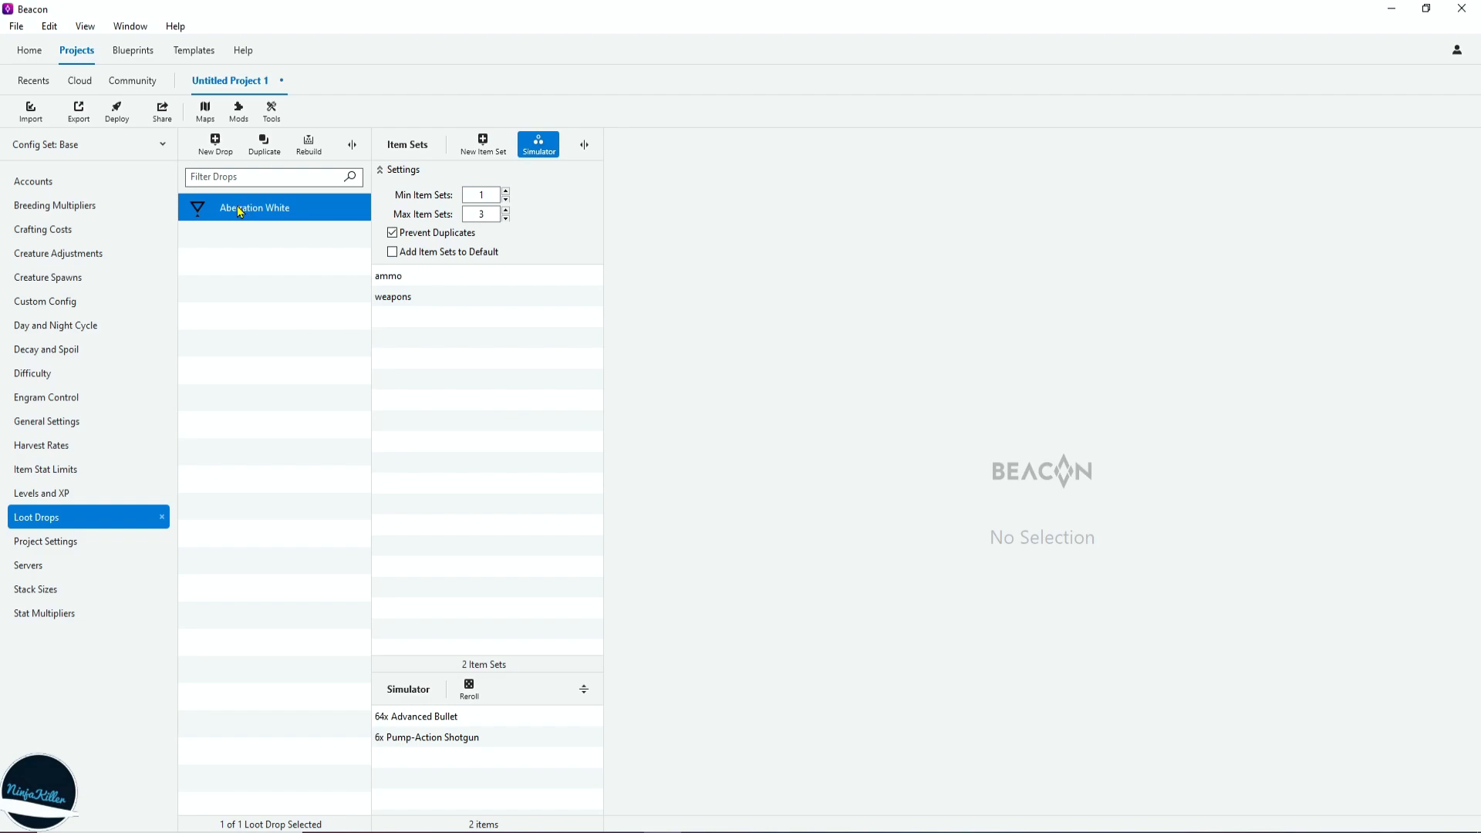
click(86, 117)
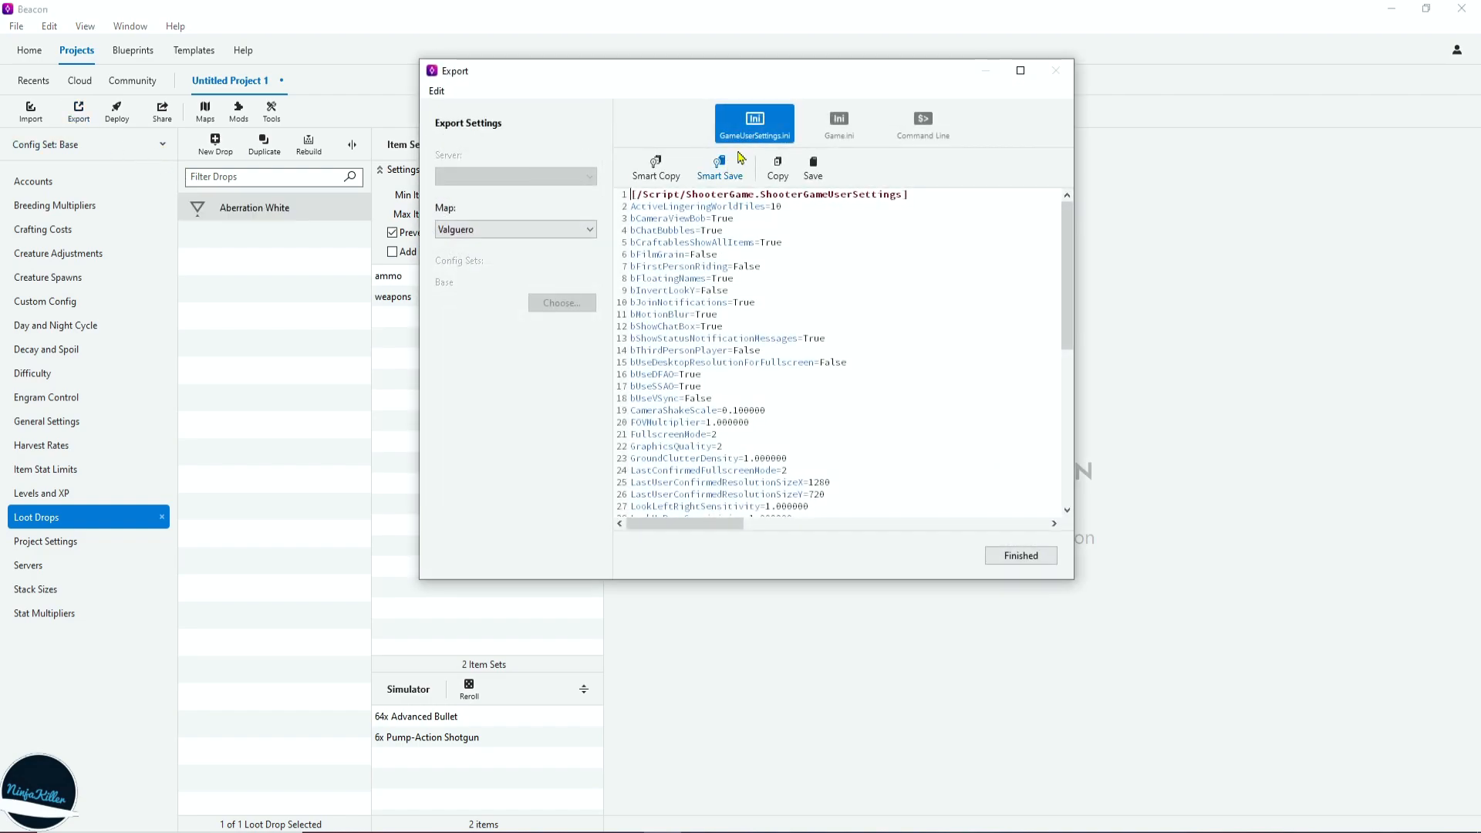
click(824, 120)
triple_click(631, 208)
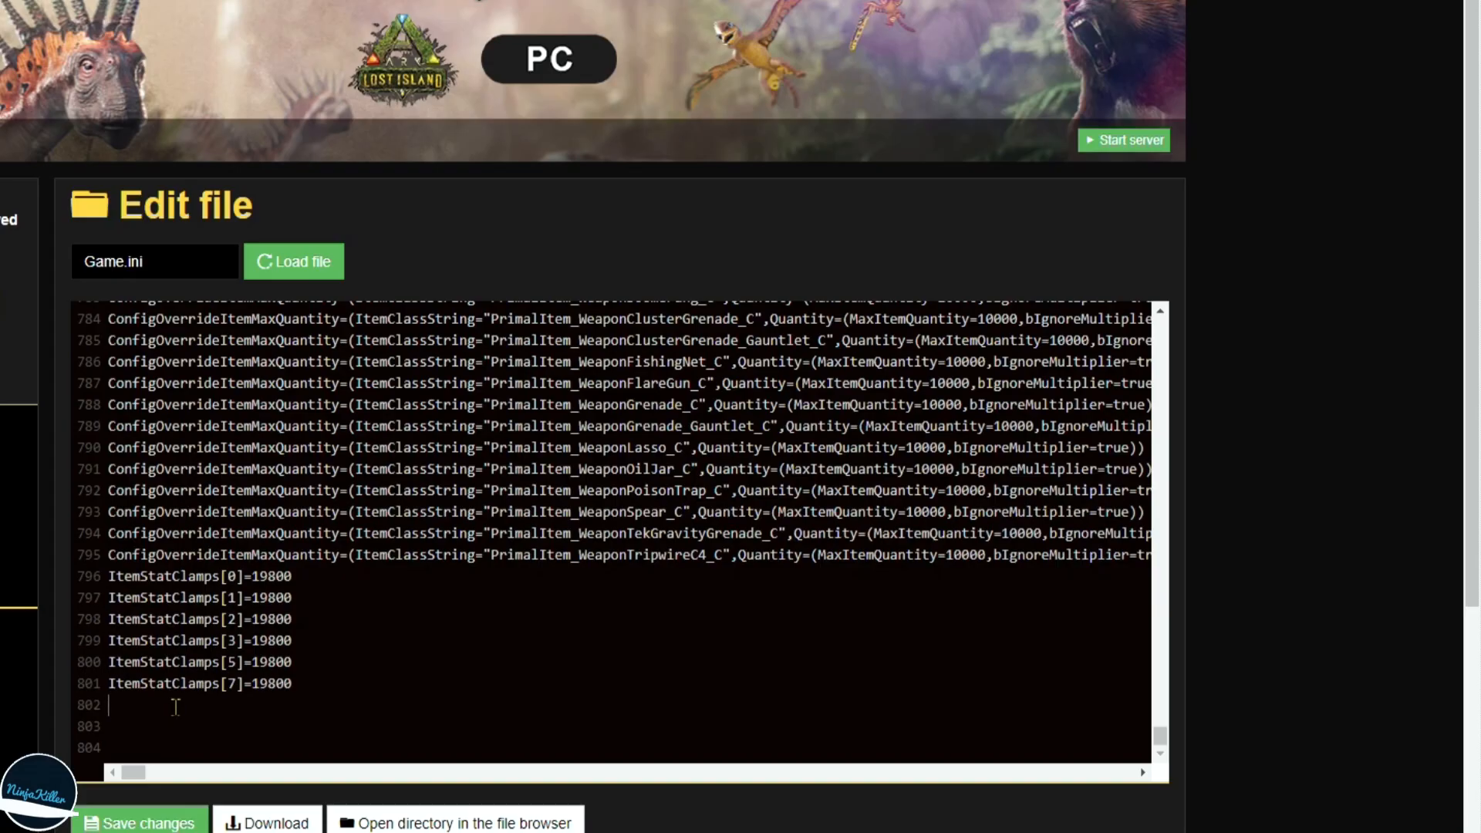
- In the Nitrado web interface, paste the override line at the end of Game.ini, save the changes and start the server
key(ctrl+v)
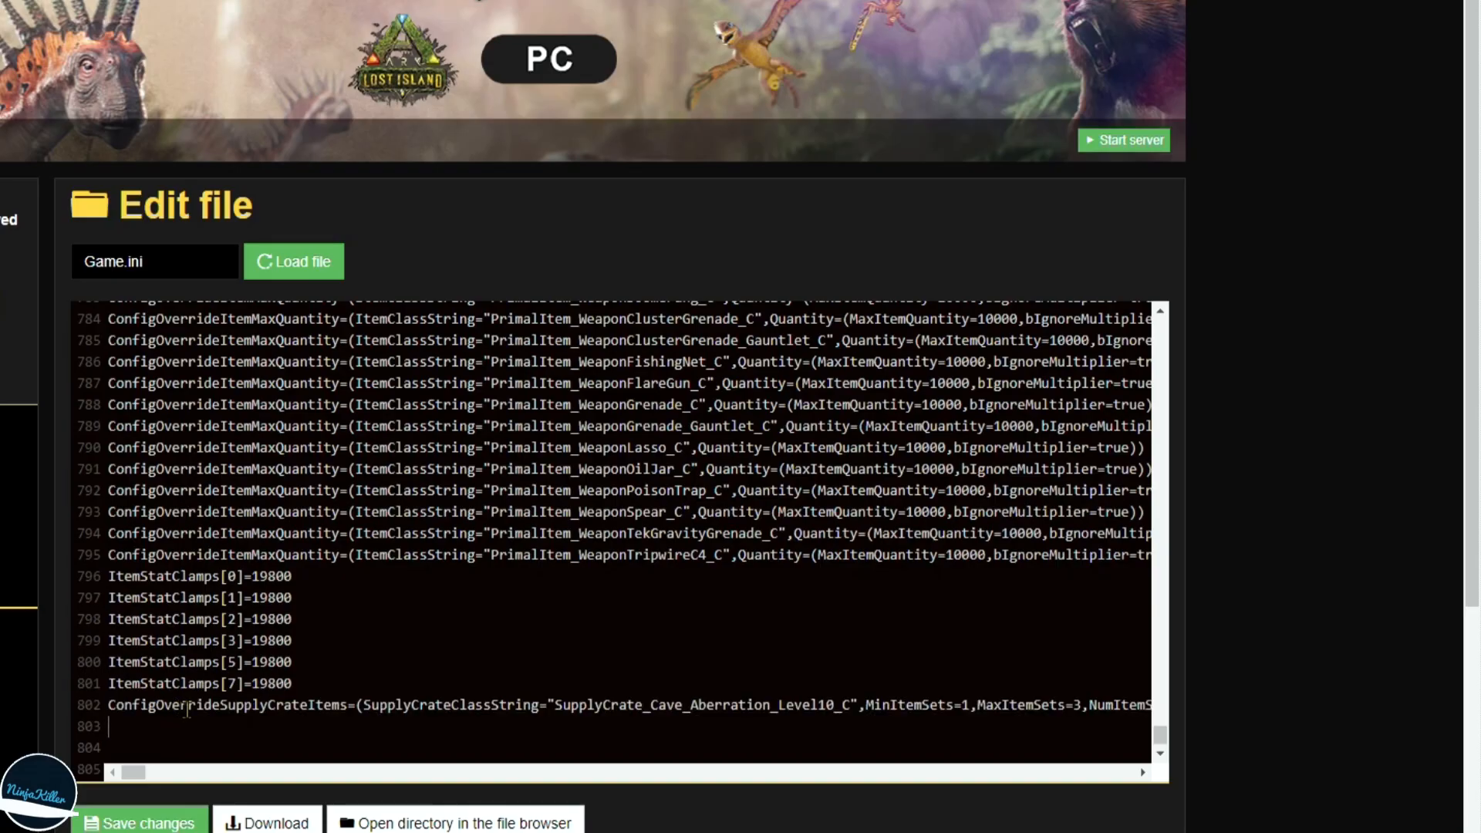
click(164, 823)
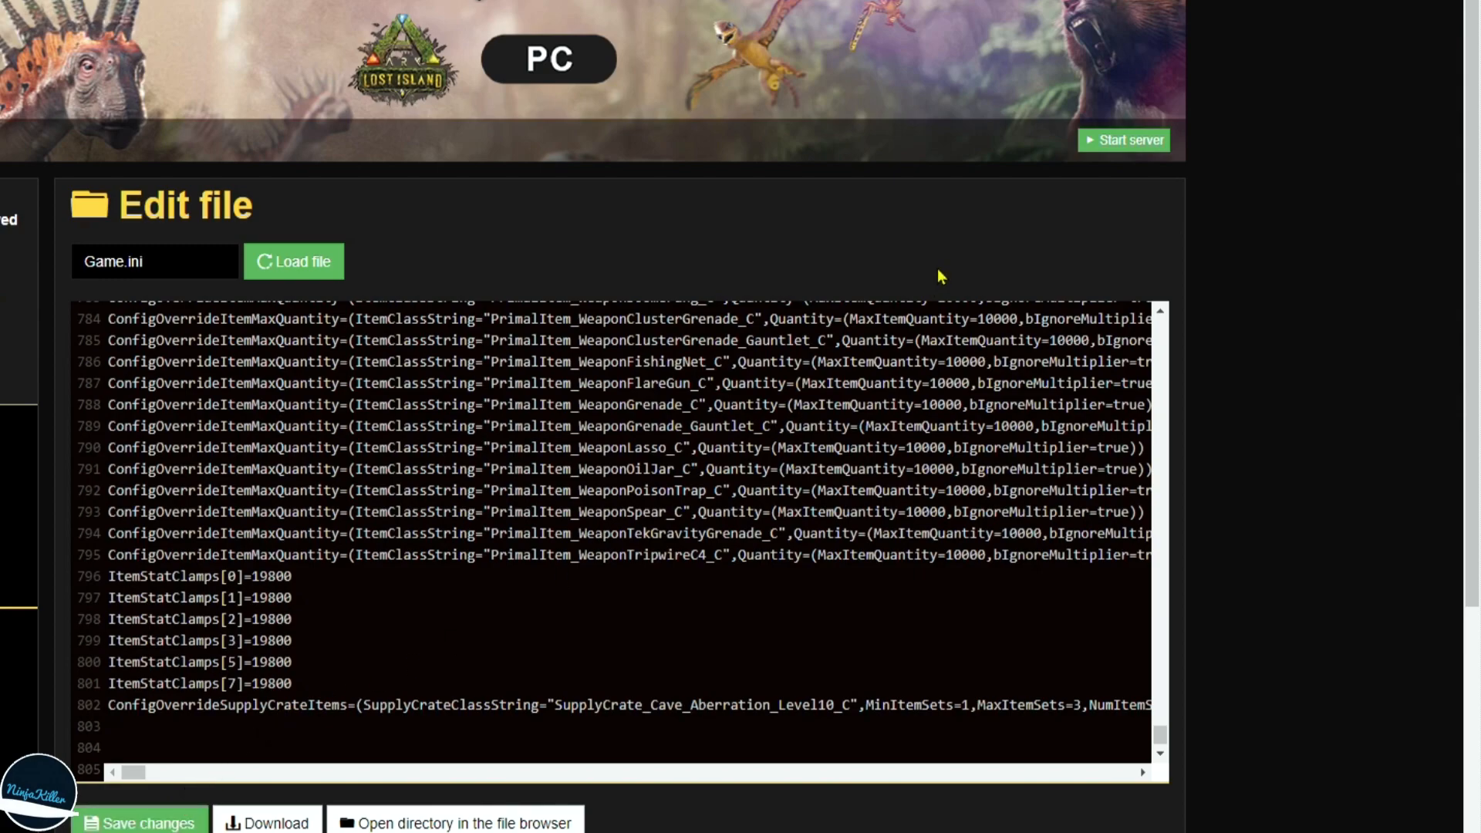
click(1089, 147)
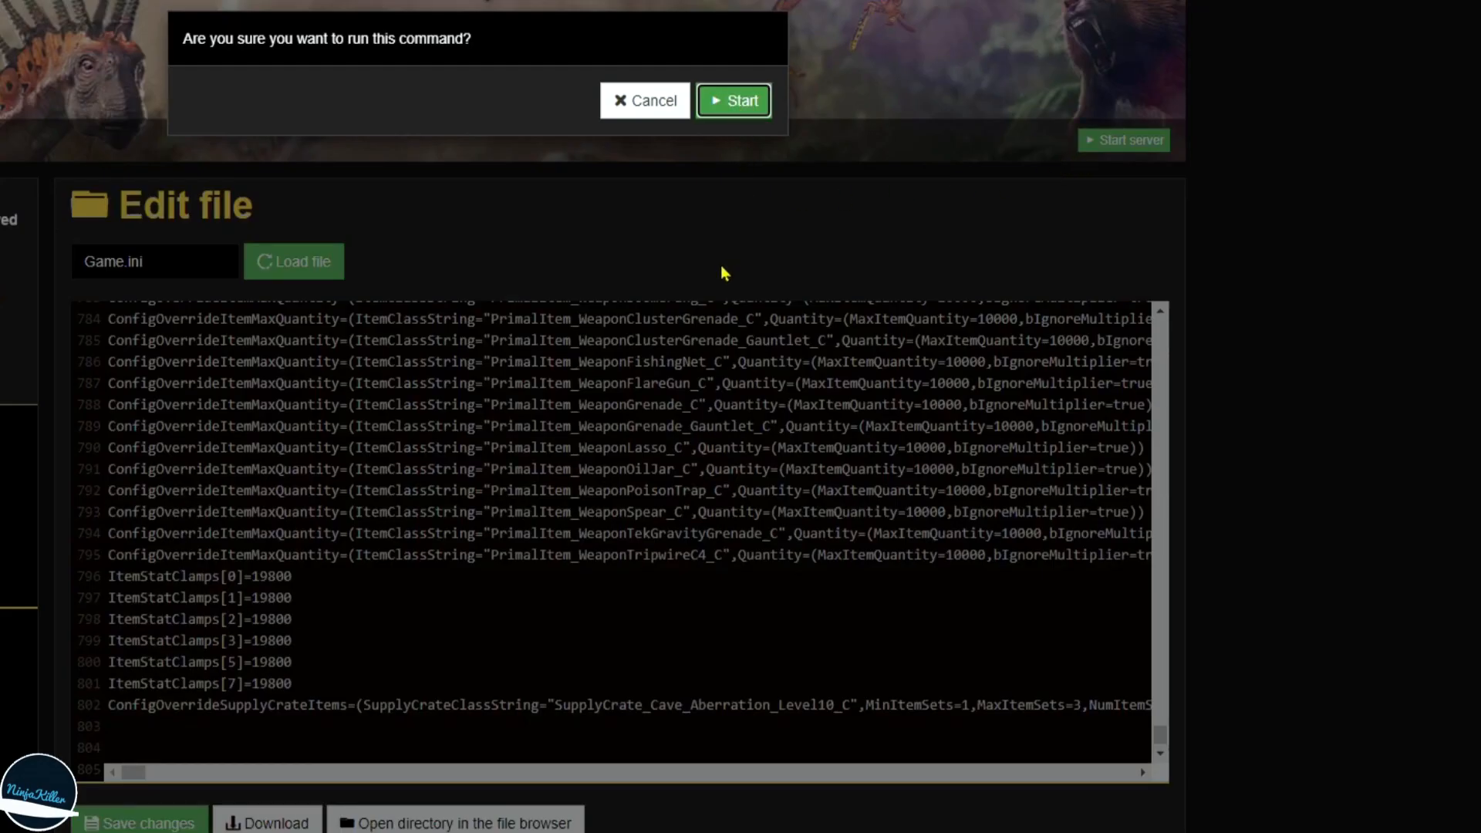
click(567, 430)
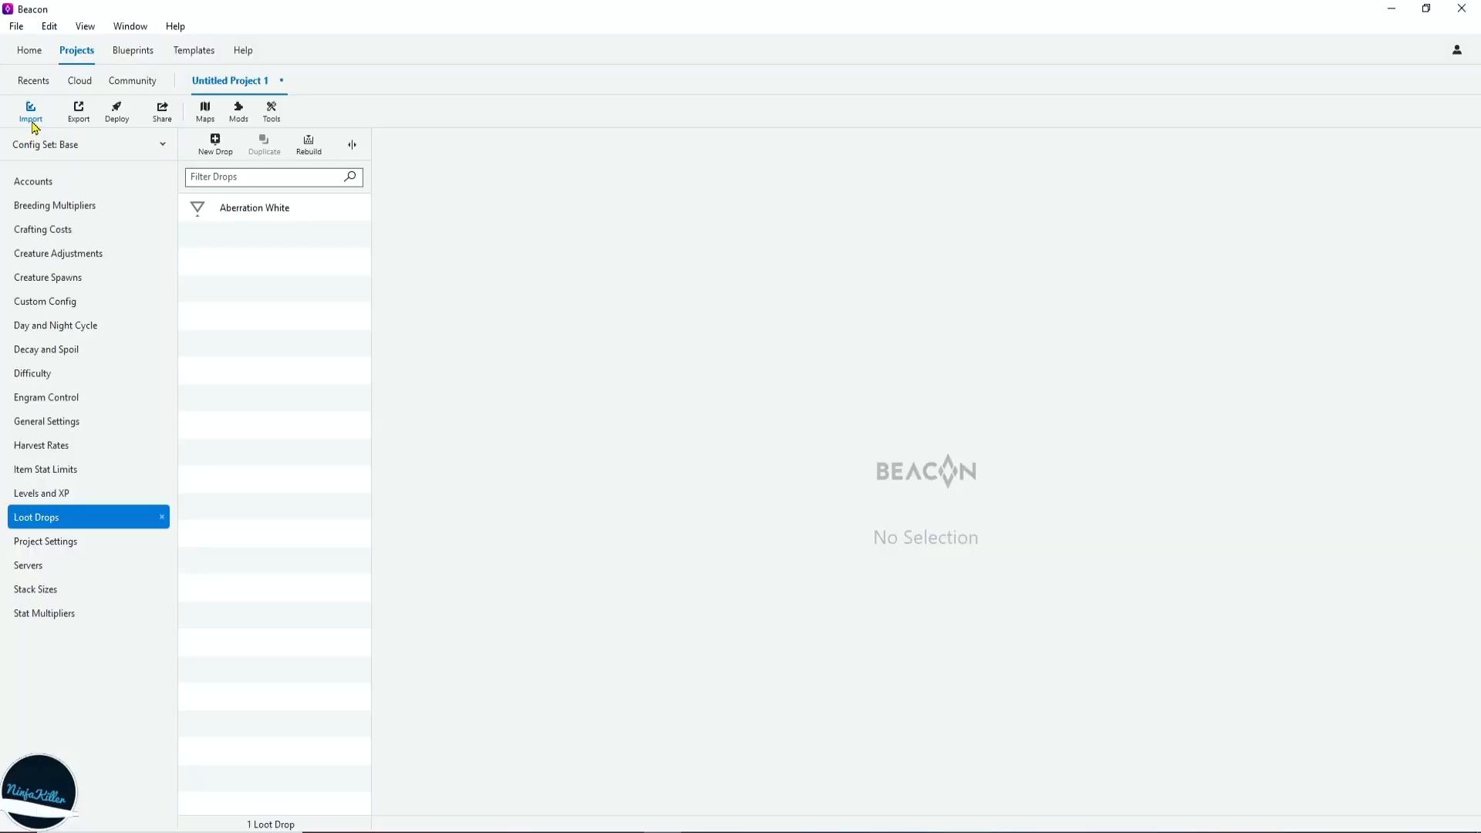
- In Beacon, import the [OC] Critical Diplocaulus server's configuration from Nitrado, authorizing the account and accepting the default import selections
click(31, 112)
click(530, 238)
click(922, 374)
click(827, 296)
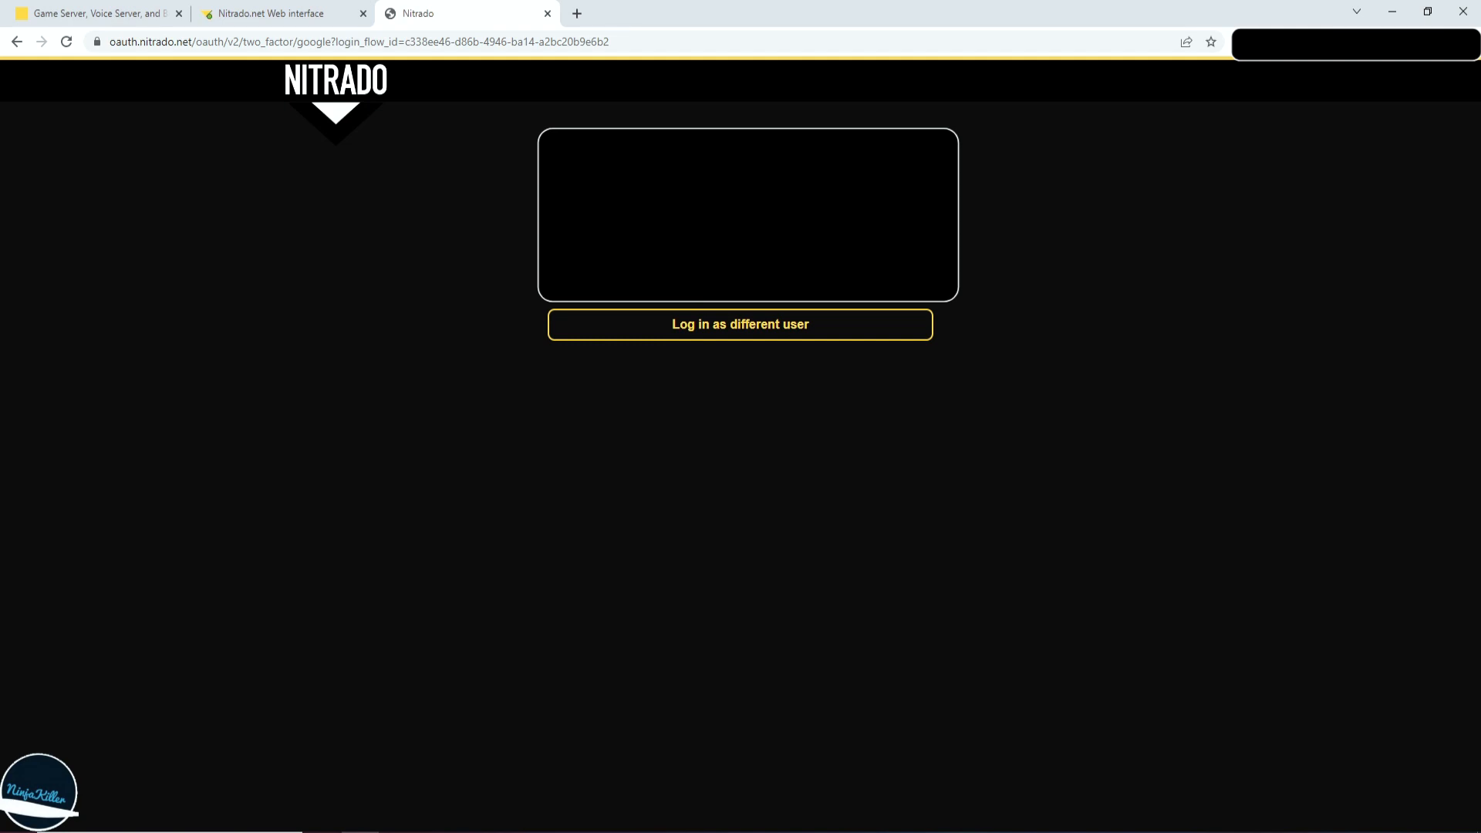
click(754, 343)
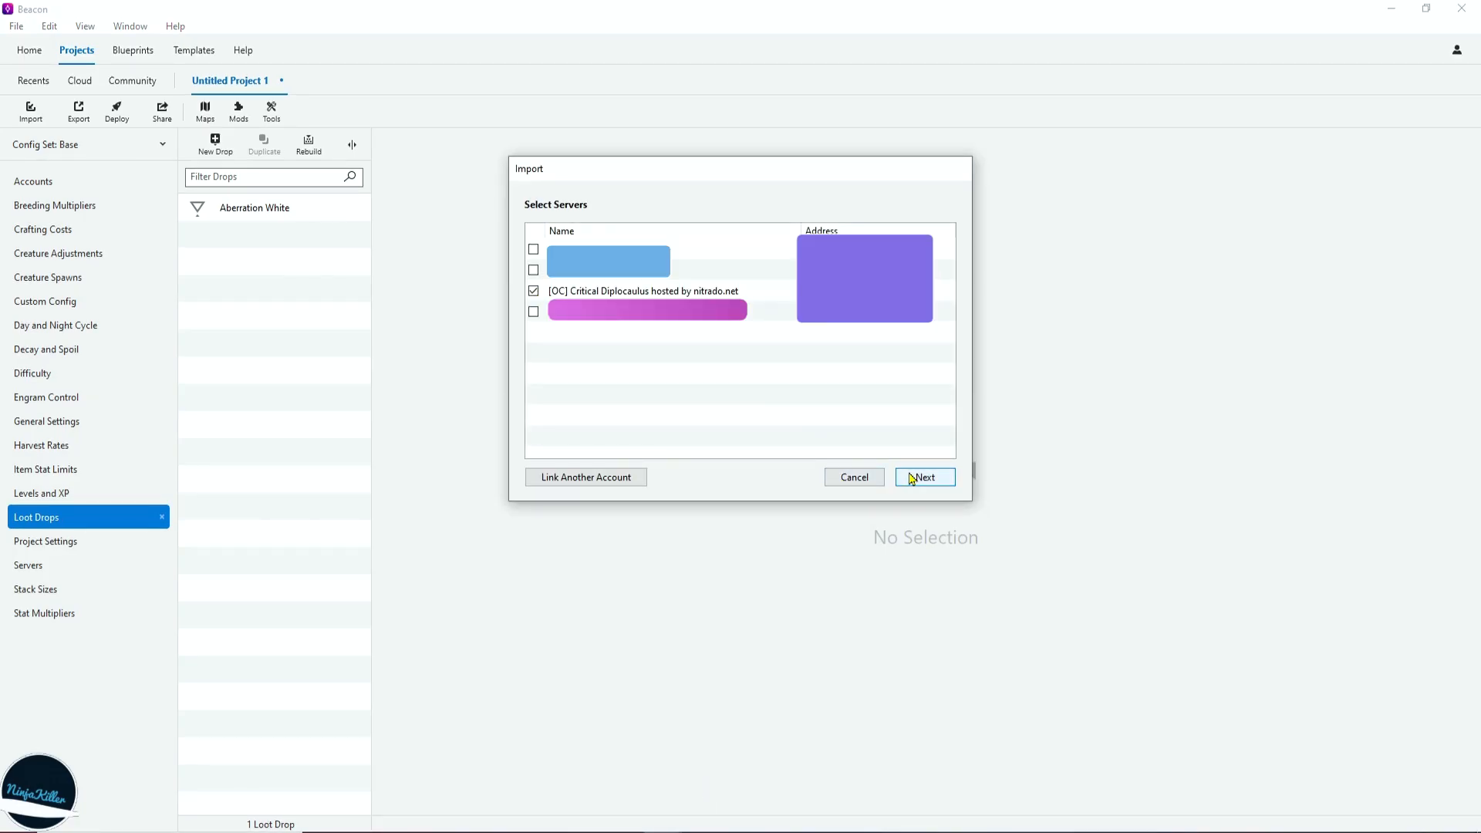
click(914, 477)
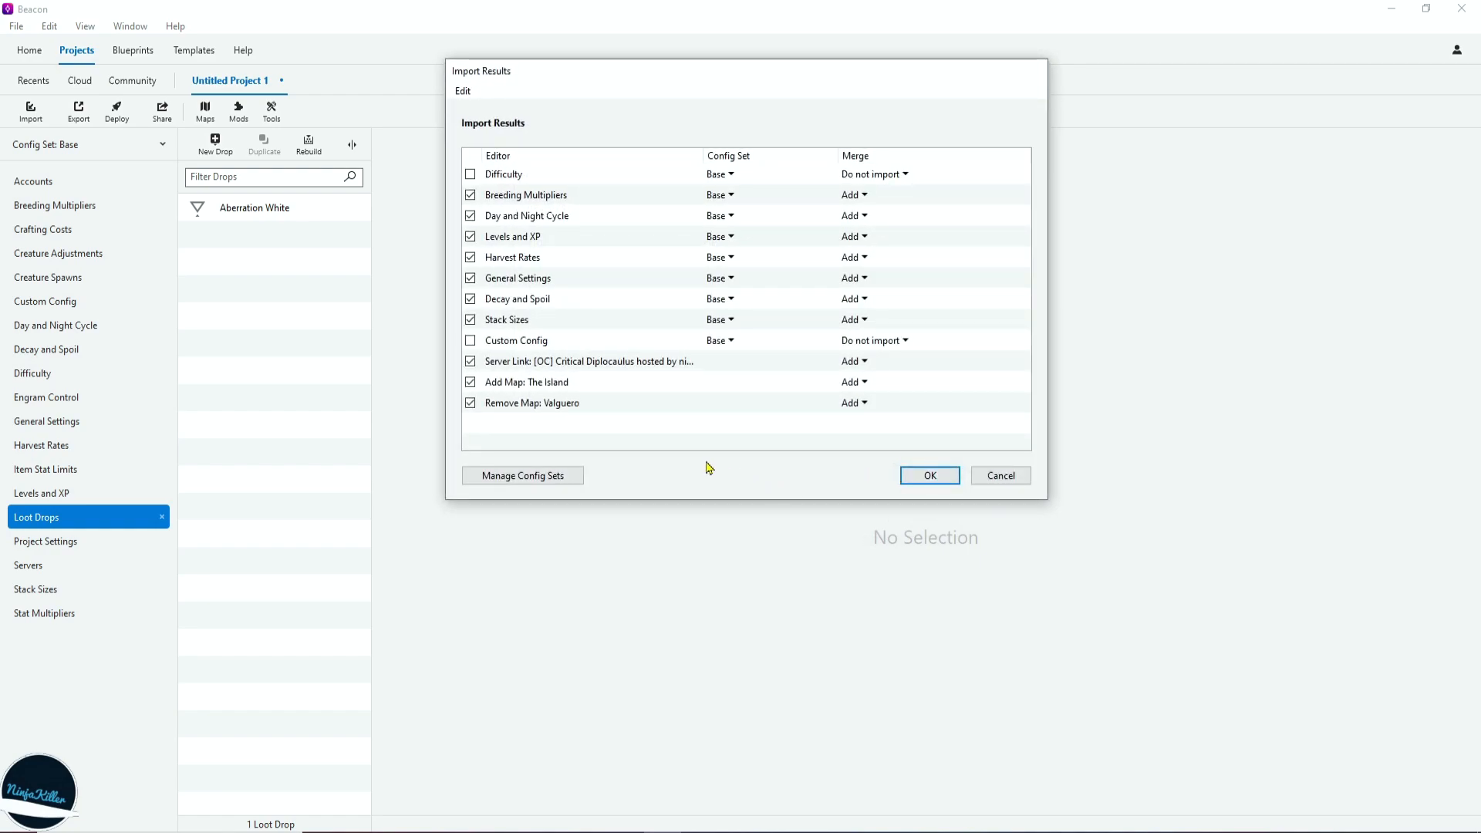
click(933, 475)
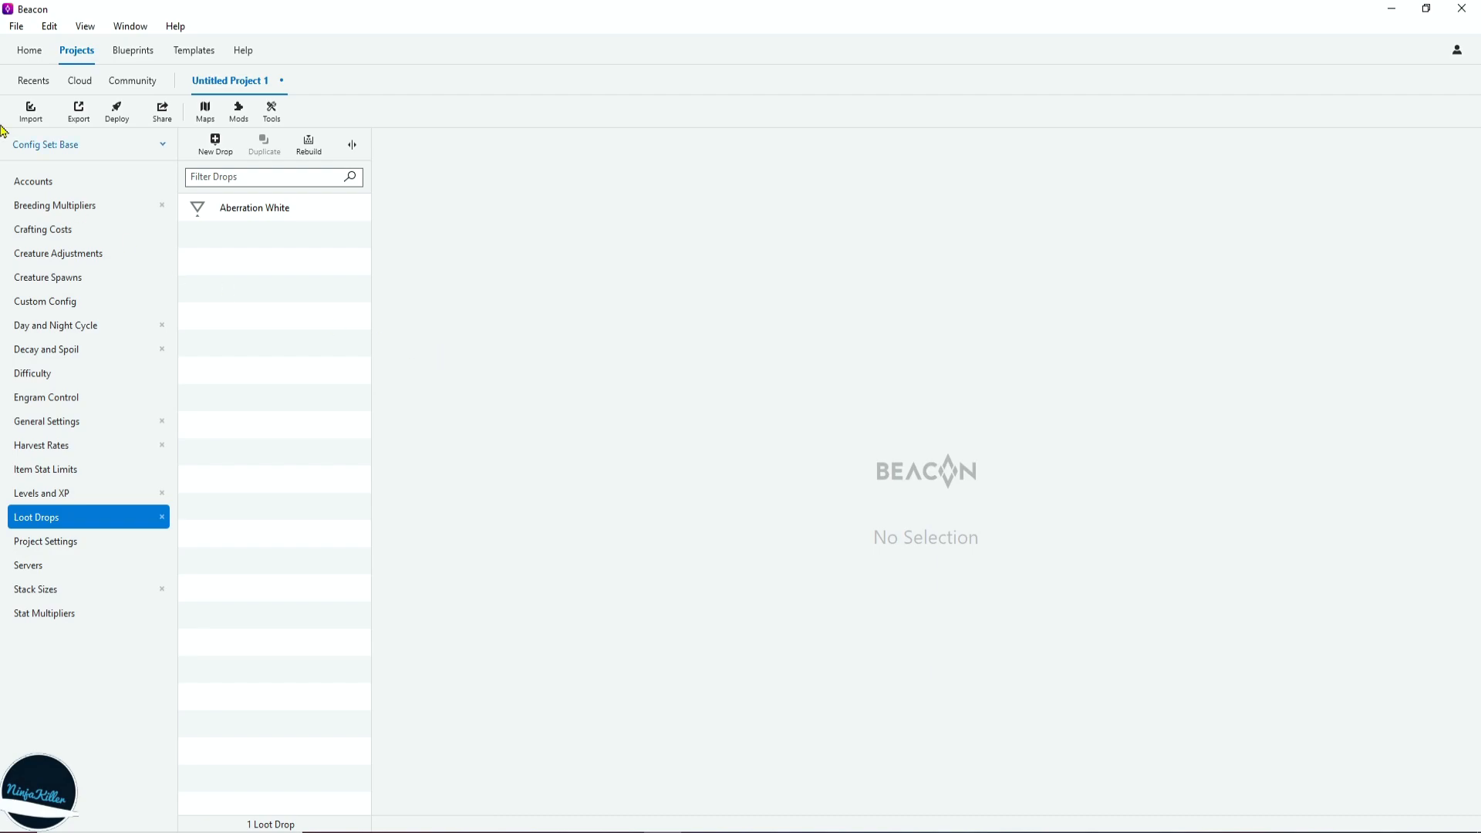
- Deploy the project to the [OC] Critical Diplocaulus server with backup enabled and the default stop message
click(116, 114)
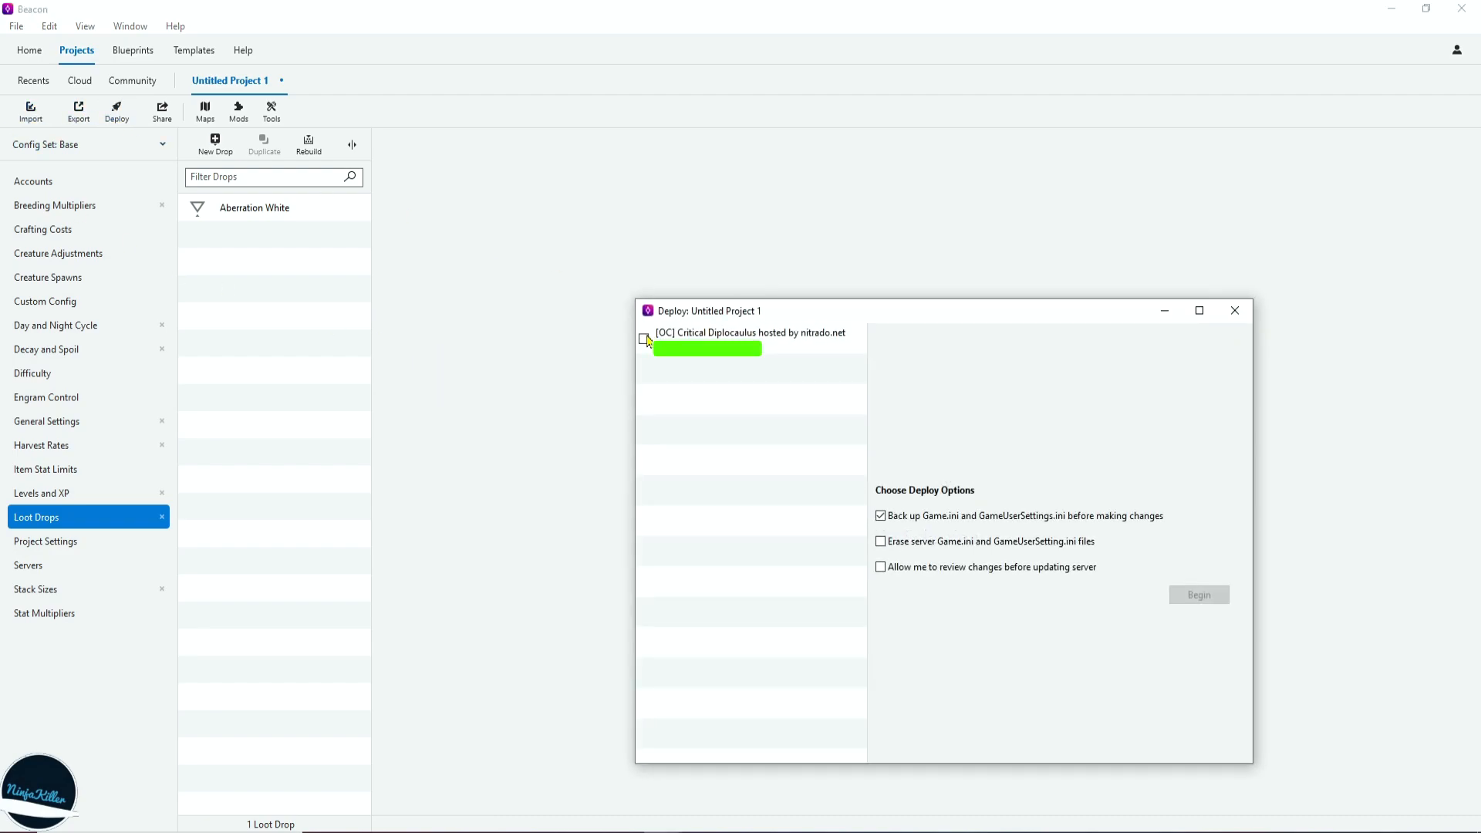
click(1197, 596)
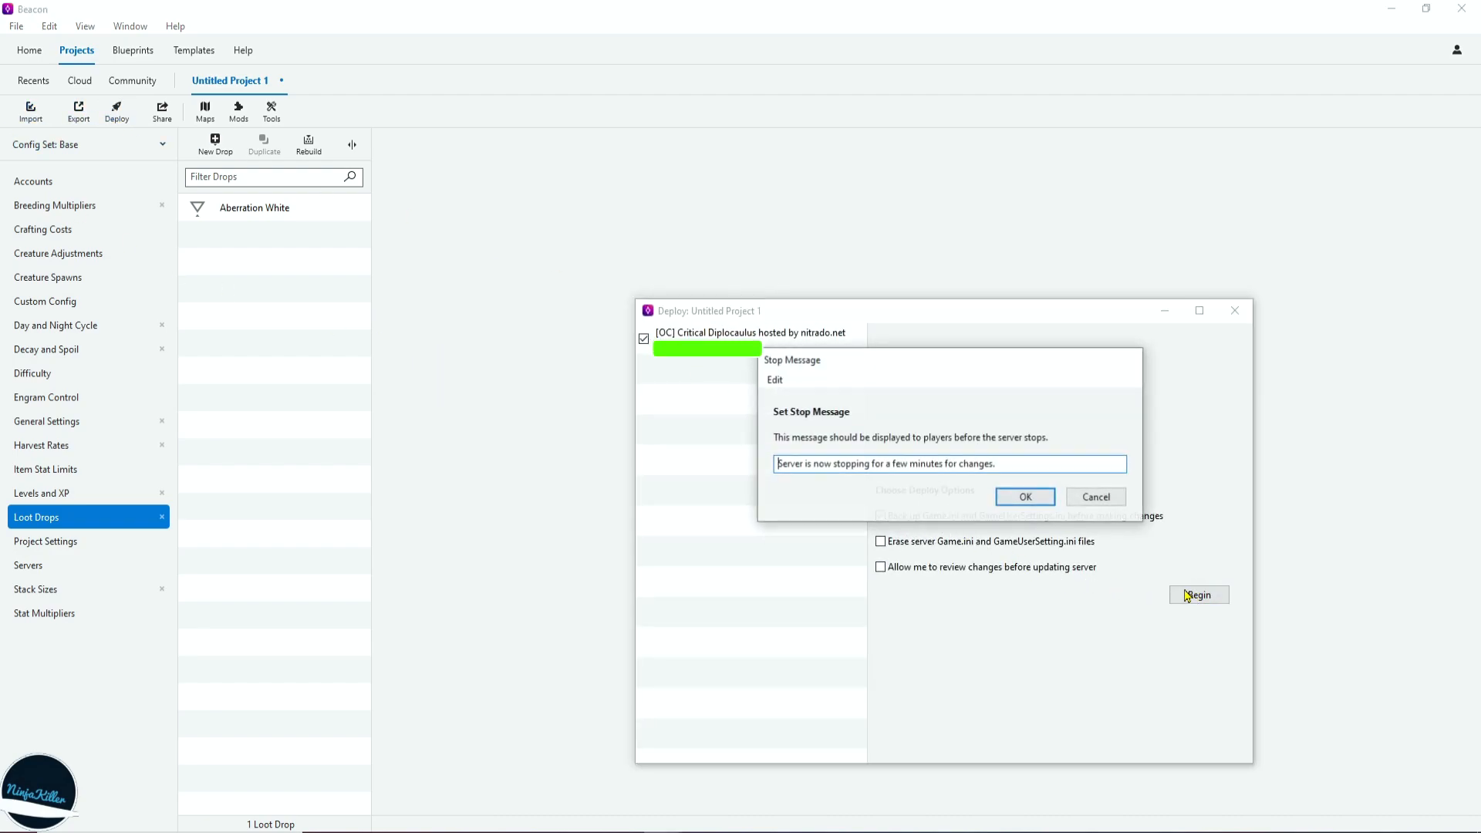
click(1026, 498)
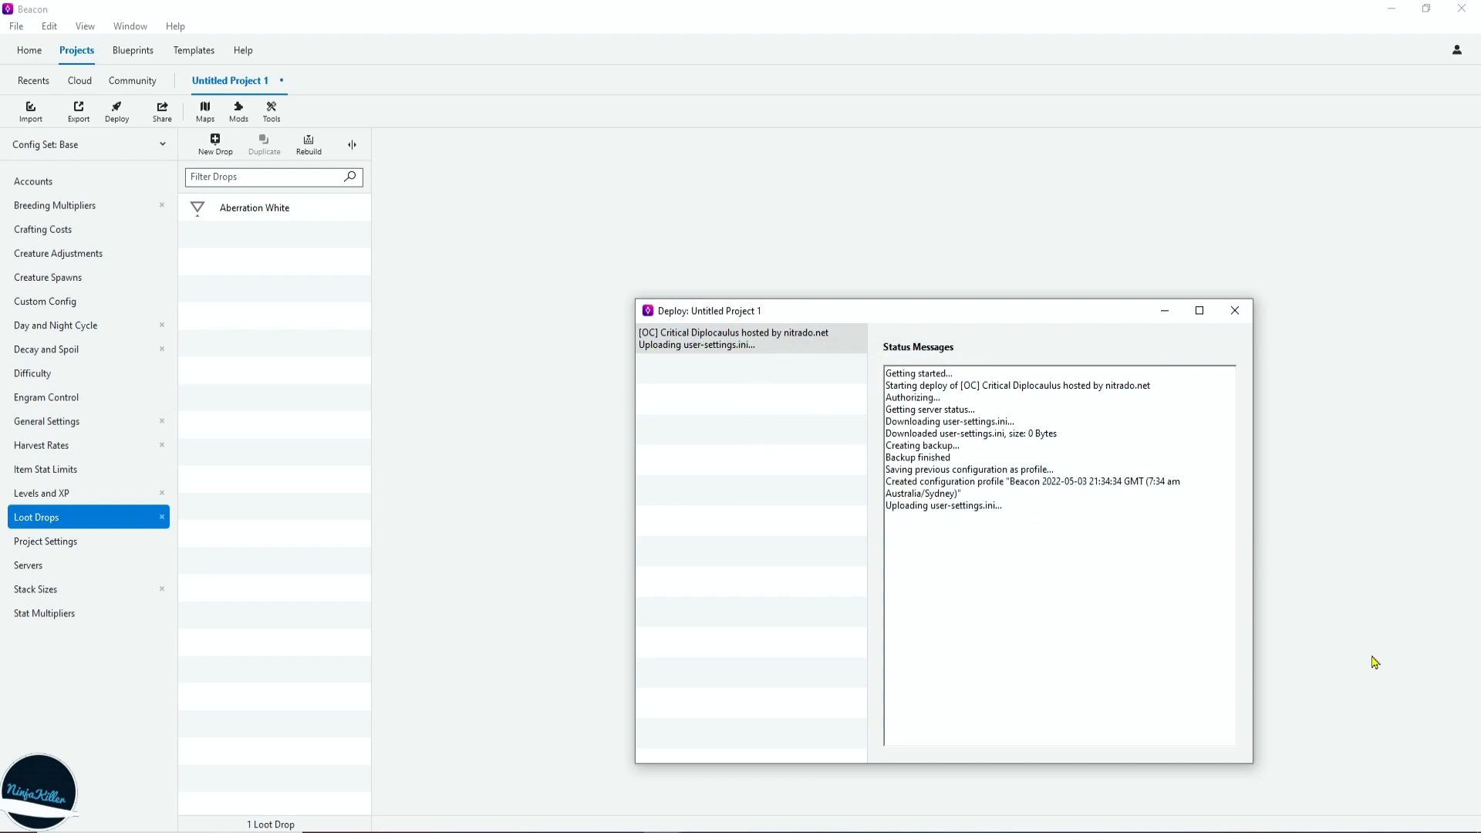